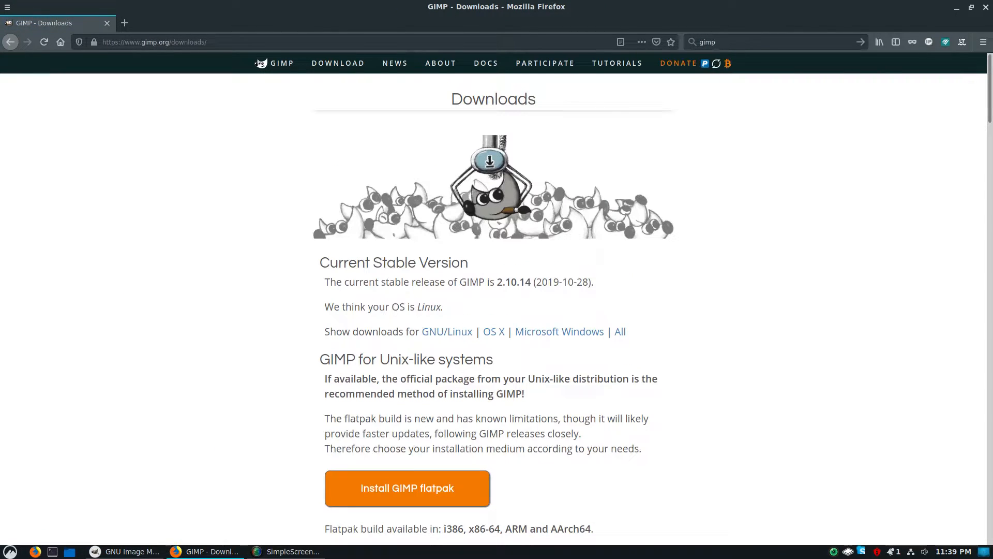
Step: Read through the GIMP Downloads page from the Unix-like systems section down to the FTP and web mirrors
{"action": "scroll", "coordinate": [493, 298], "scroll_direction": "down", "scroll_amount": 5}
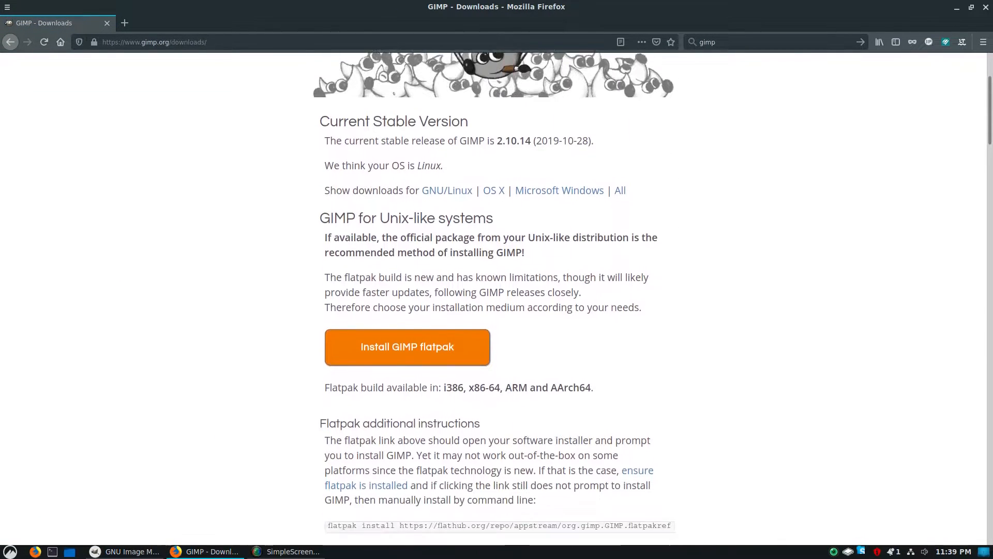
{"action": "scroll", "coordinate": [493, 298], "scroll_direction": "down", "scroll_amount": 10}
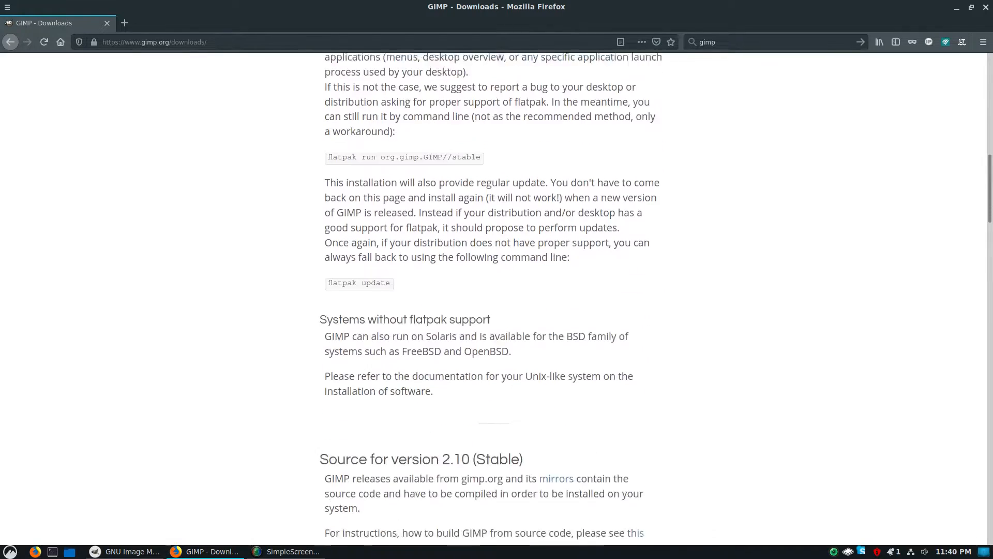
{"action": "scroll", "coordinate": [493, 298], "scroll_direction": "down", "scroll_amount": 8}
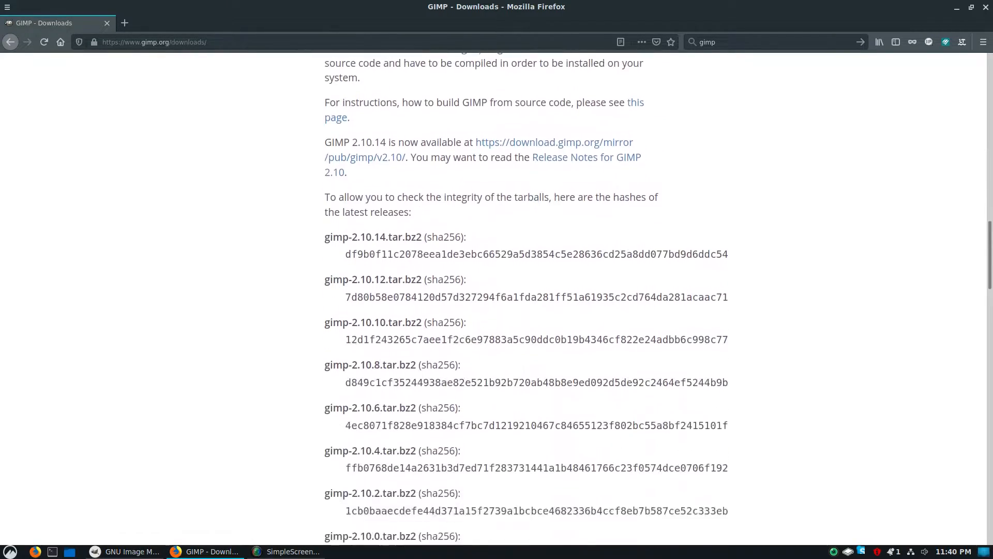
{"action": "scroll", "coordinate": [494, 298], "scroll_direction": "down", "scroll_amount": 6}
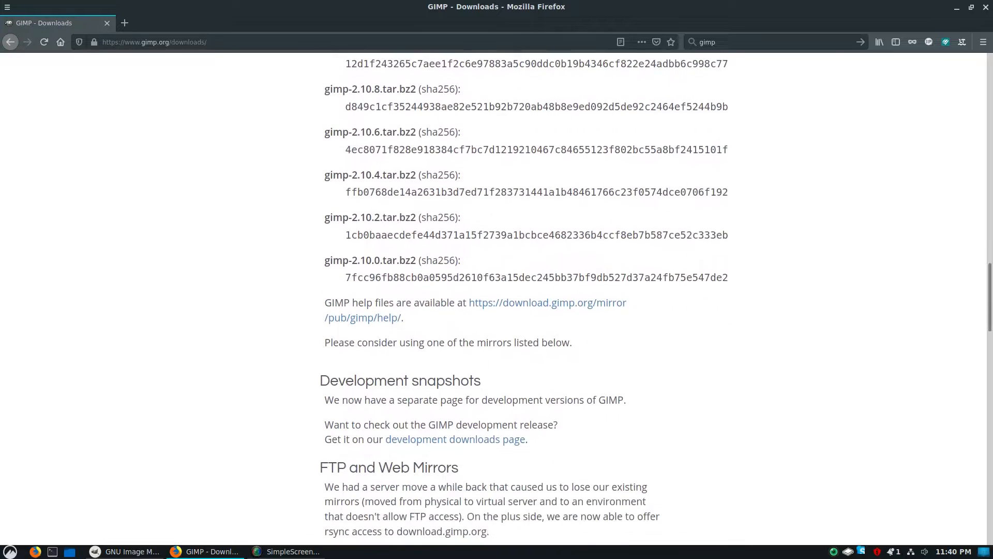
{"action": "scroll", "coordinate": [494, 298], "scroll_direction": "down", "scroll_amount": 5}
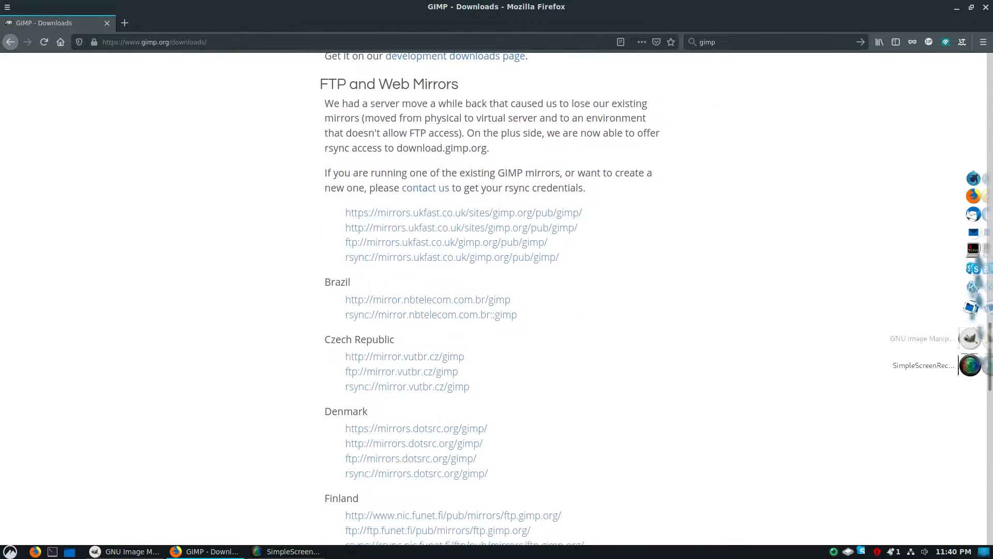
{"action": "scroll", "coordinate": [493, 298], "scroll_direction": "down", "scroll_amount": 3}
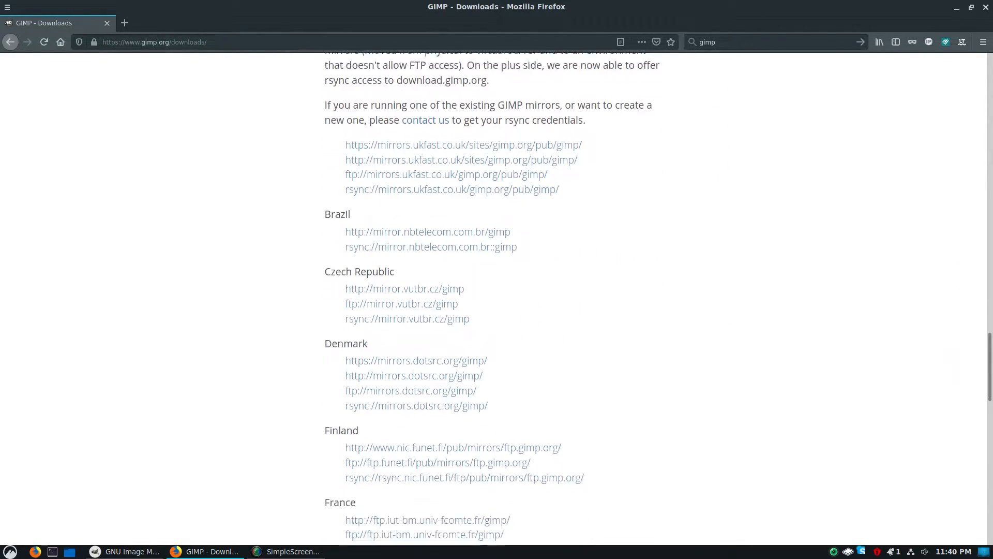
{"action": "left_click_drag", "start_coordinate": [990, 390], "coordinate": [990, 100]}
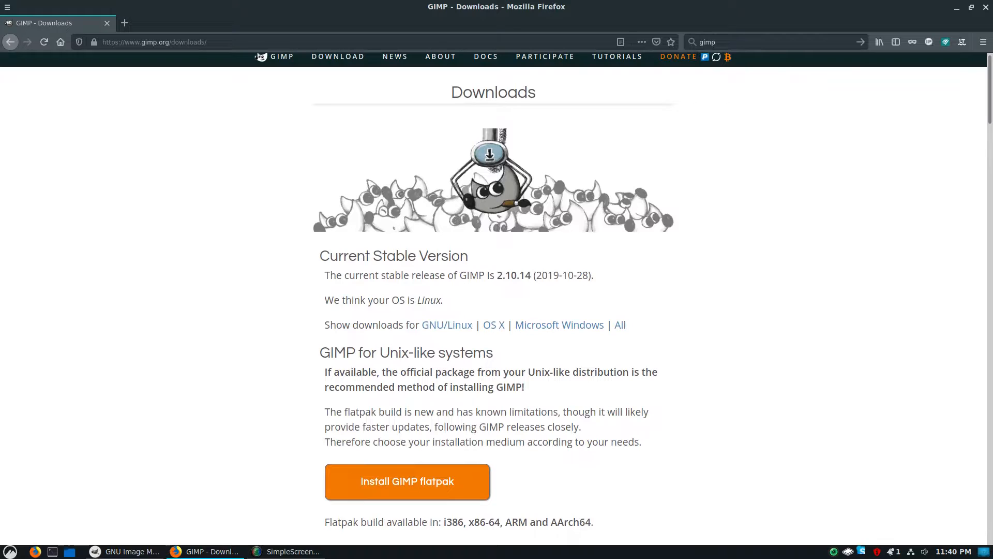
Step: Show the OS X and Windows downloads, read through the Windows section, and close the browser
{"action": "left_click", "coordinate": [493, 325]}
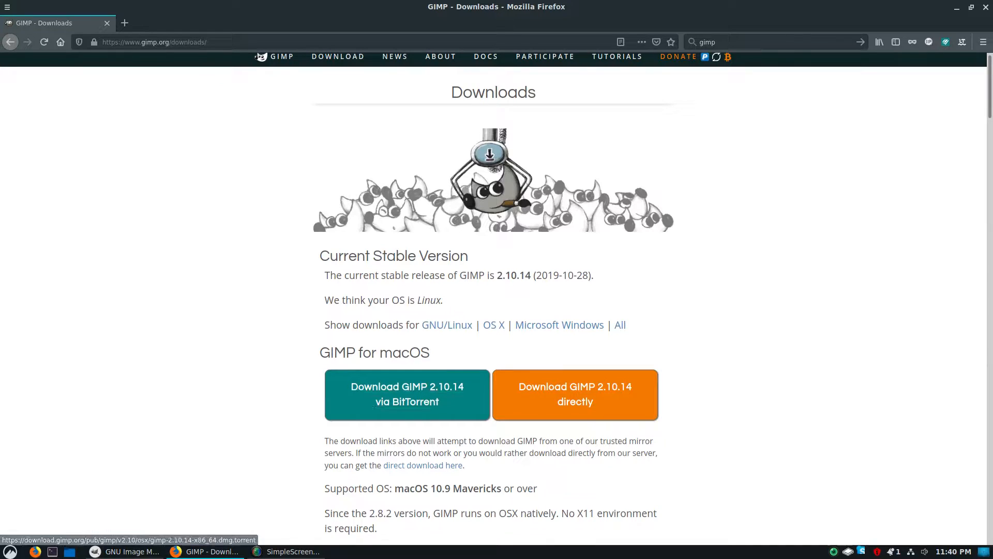
{"action": "left_click", "coordinate": [559, 325]}
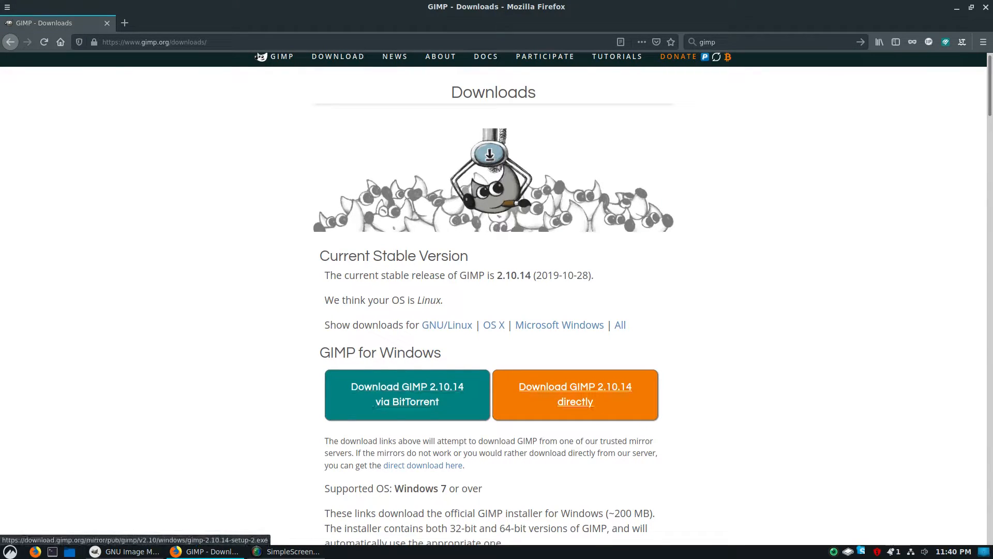
{"action": "scroll", "coordinate": [575, 395], "scroll_direction": "down", "scroll_amount": 3}
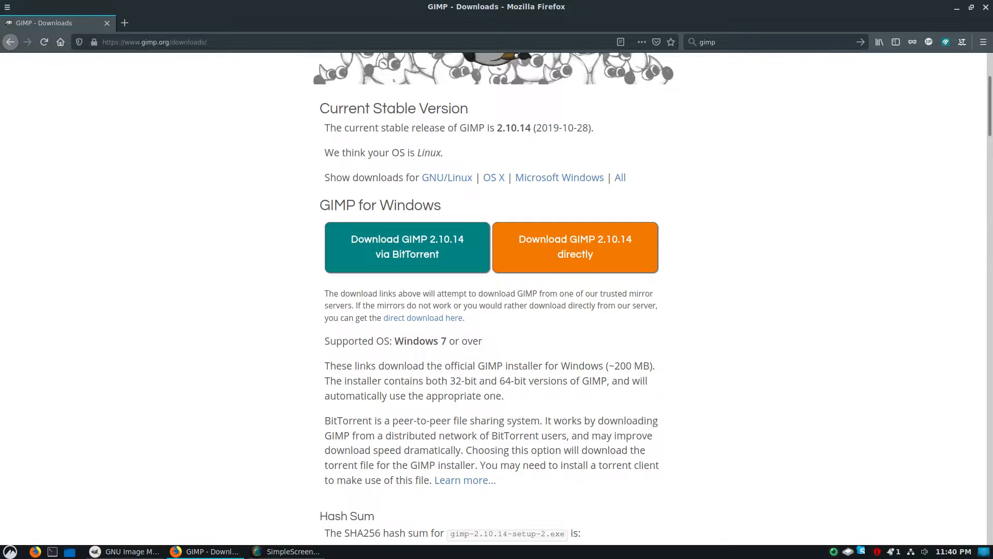
{"action": "scroll", "coordinate": [496, 299], "scroll_direction": "down", "scroll_amount": 3}
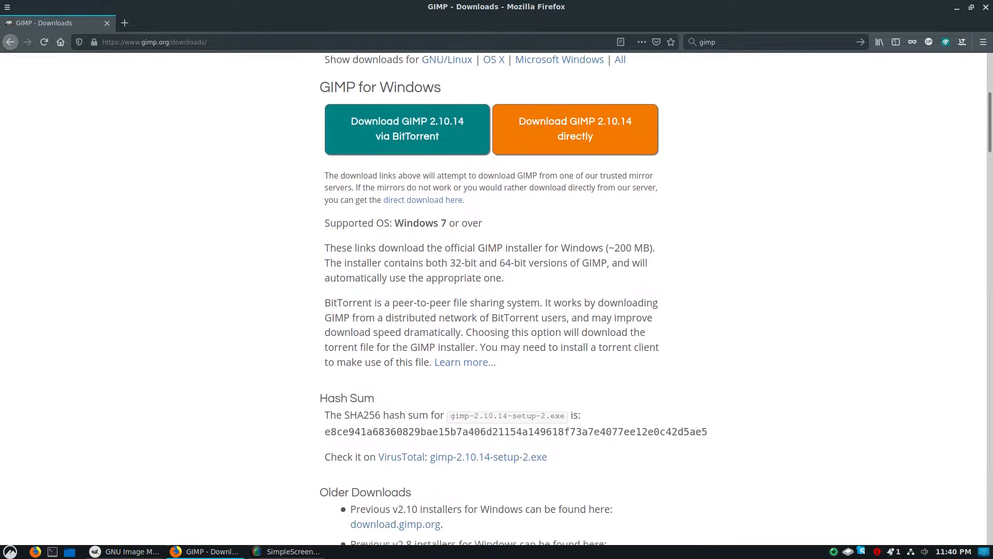
{"action": "scroll", "coordinate": [496, 299], "scroll_direction": "down", "scroll_amount": 3}
{"action": "scroll", "coordinate": [497, 299], "scroll_direction": "up", "scroll_amount": 4}
{"action": "scroll", "coordinate": [497, 299], "scroll_direction": "up", "scroll_amount": 5}
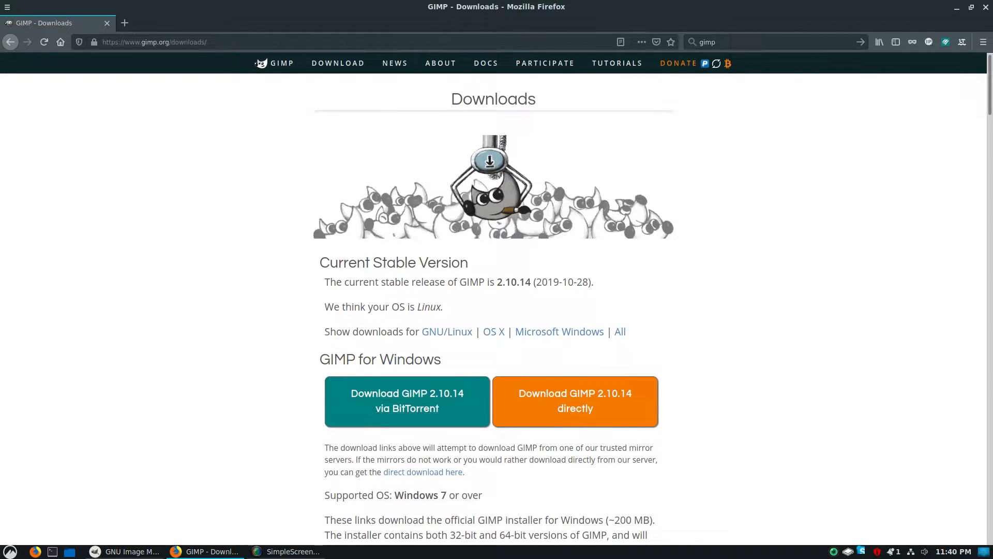
{"action": "left_click", "coordinate": [985, 6]}
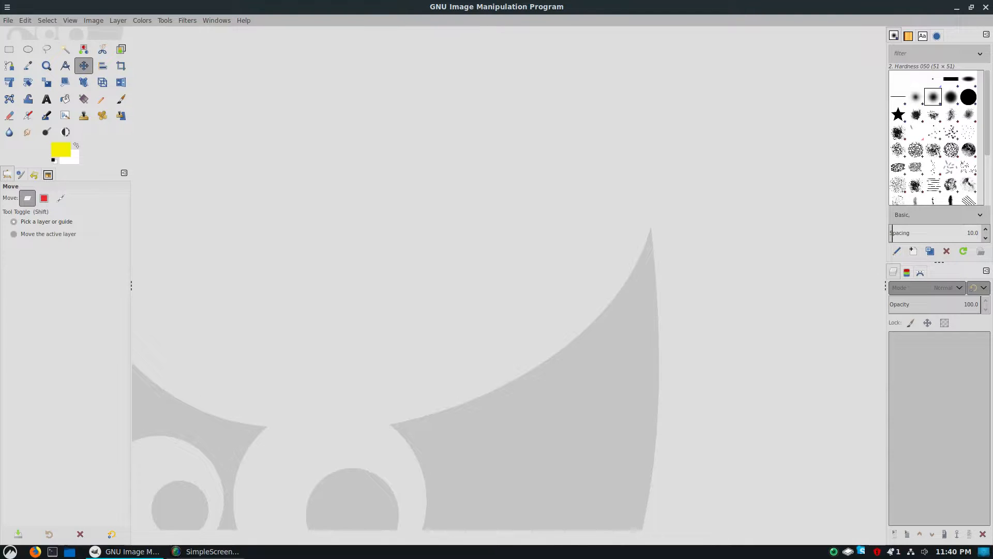
Step: Turn Single-Window Mode off to show the separate docks, and turn it back on
{"action": "left_click", "coordinate": [216, 21]}
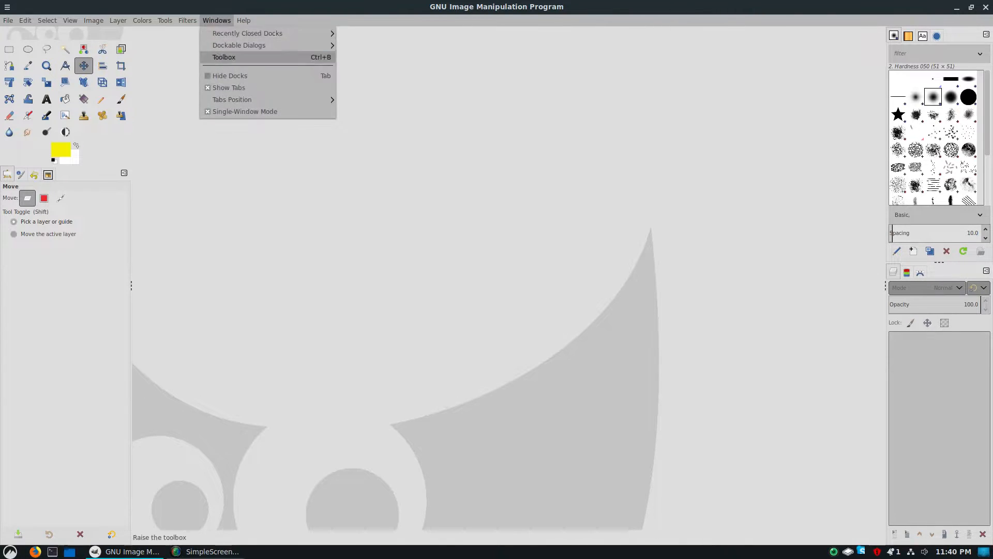
{"action": "left_click", "coordinate": [243, 111]}
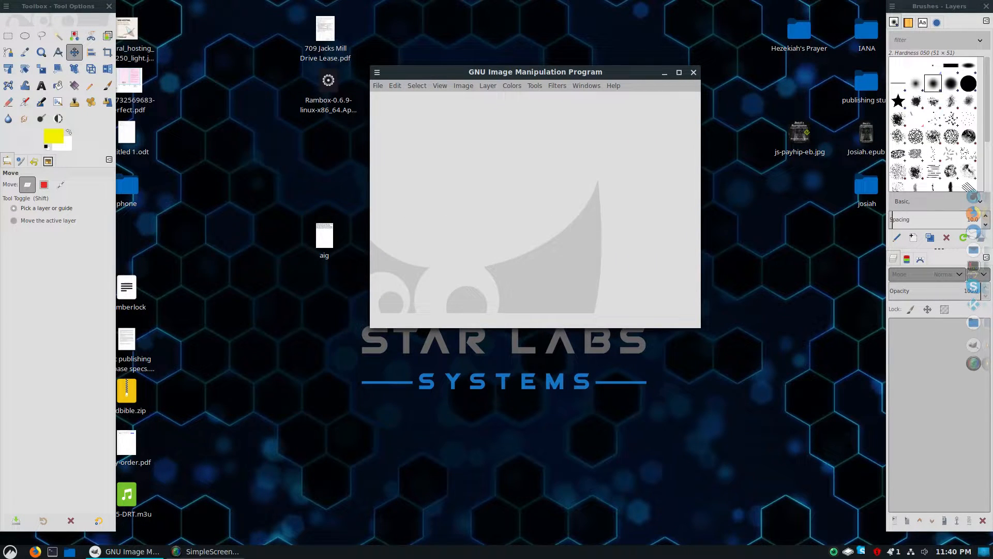
{"action": "left_click", "coordinate": [586, 85]}
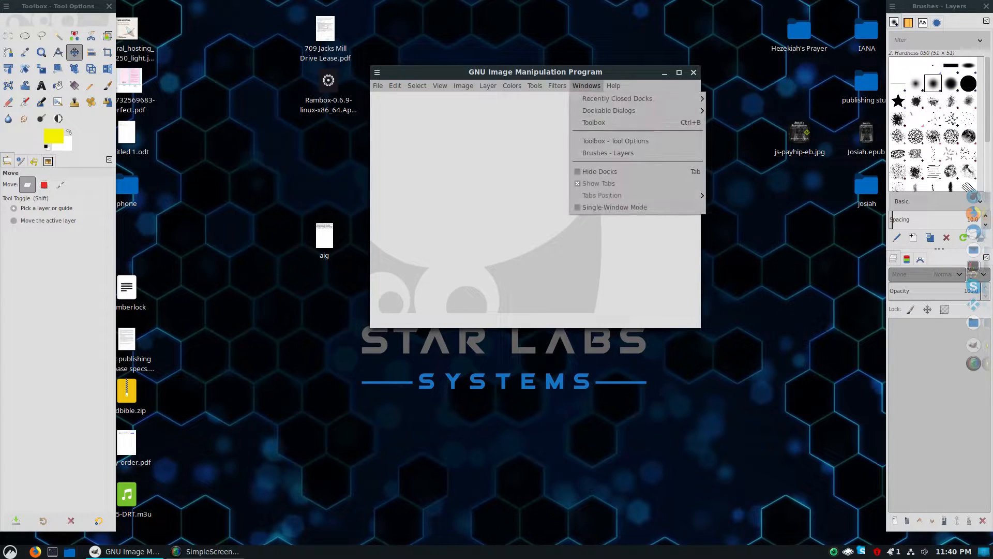
{"action": "left_click", "coordinate": [605, 208]}
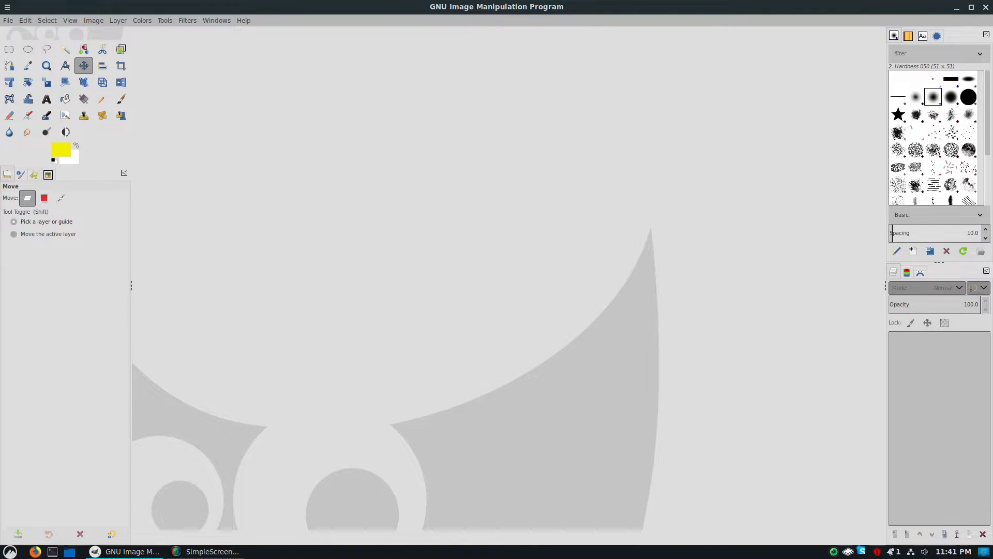
Step: Widen the dock holding Brushes and Layers, and add an Undo History tab to its Brushes group
{"action": "mouse_move", "coordinate": [132, 285]}
{"action": "left_mouse_down"}
{"action": "mouse_move", "coordinate": [206, 285]}
{"action": "mouse_move", "coordinate": [130, 286]}
{"action": "left_mouse_up"}
{"action": "mouse_move", "coordinate": [885, 286]}
{"action": "left_mouse_down"}
{"action": "mouse_move", "coordinate": [813, 286]}
{"action": "mouse_move", "coordinate": [880, 285]}
{"action": "mouse_move", "coordinate": [865, 286]}
{"action": "left_mouse_up"}
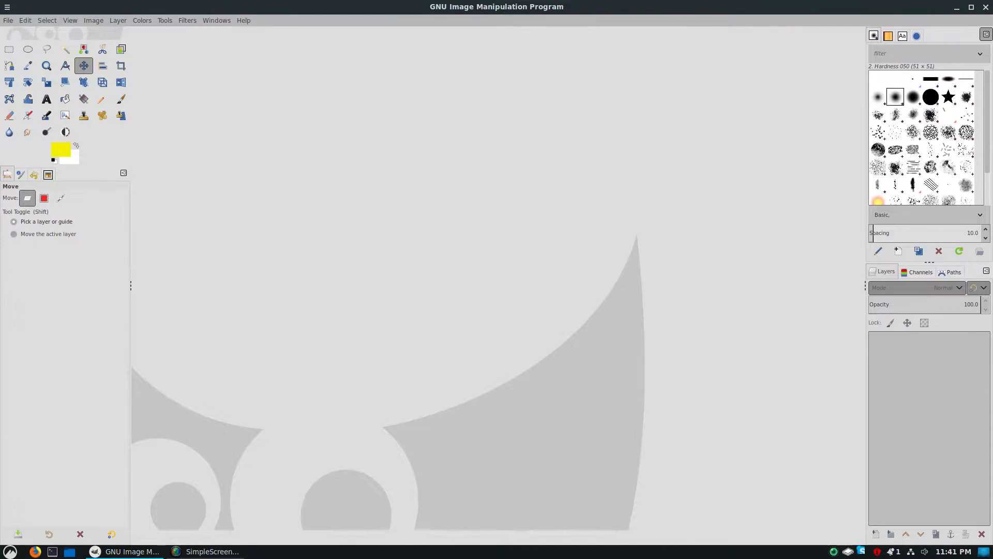
{"action": "left_click", "coordinate": [986, 34]}
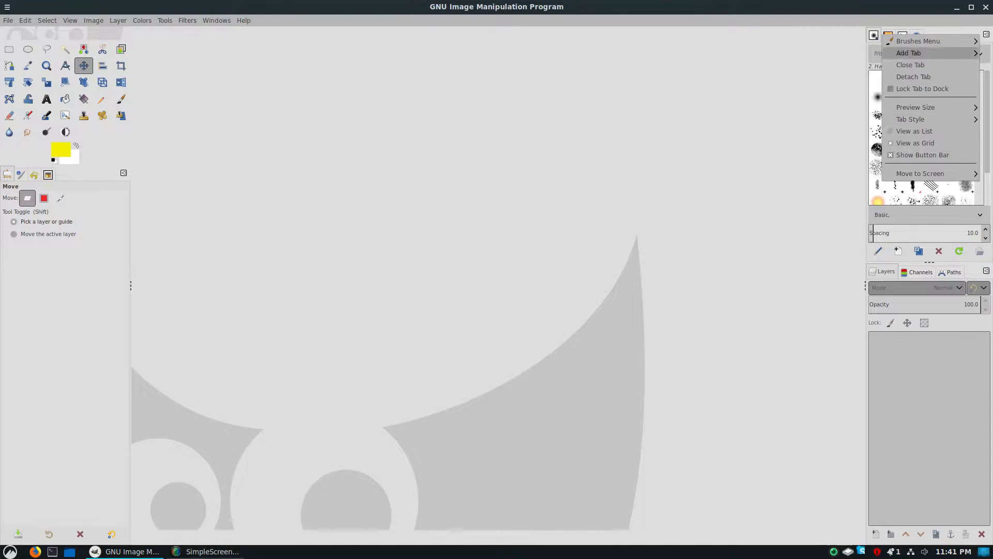
{"action": "mouse_move", "coordinate": [918, 40]}
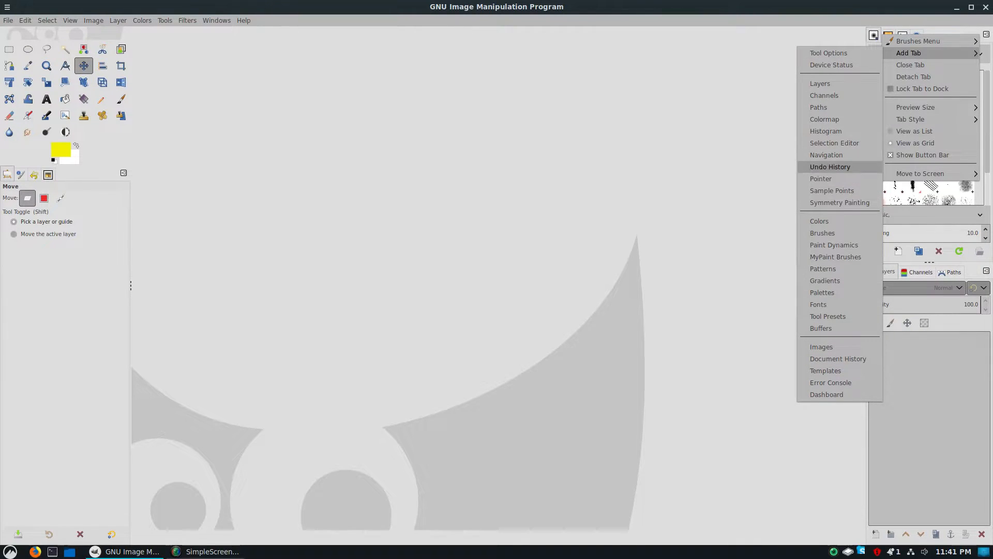
{"action": "left_click", "coordinate": [830, 167]}
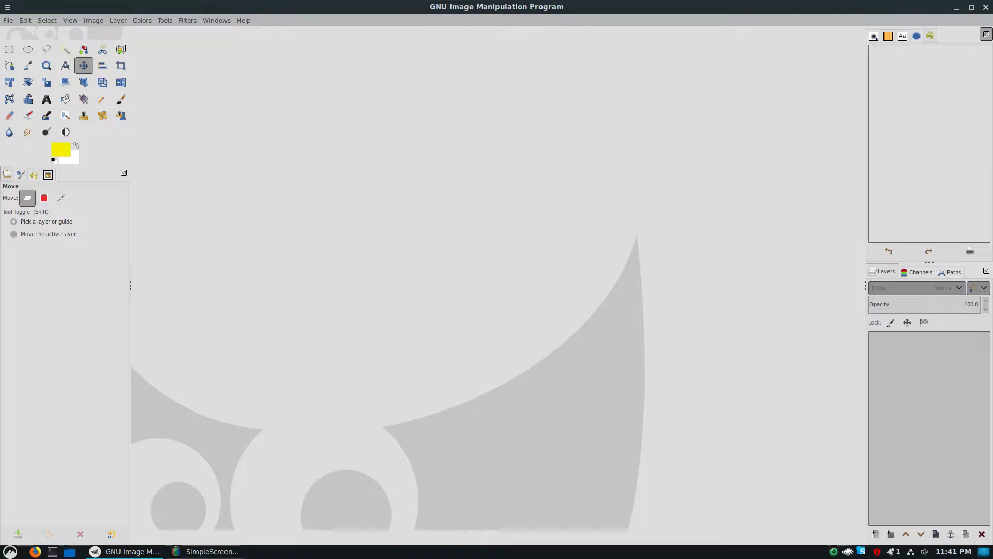
Step: Lock the Undo History tab to its dock and release the lock again
{"action": "left_click", "coordinate": [986, 34]}
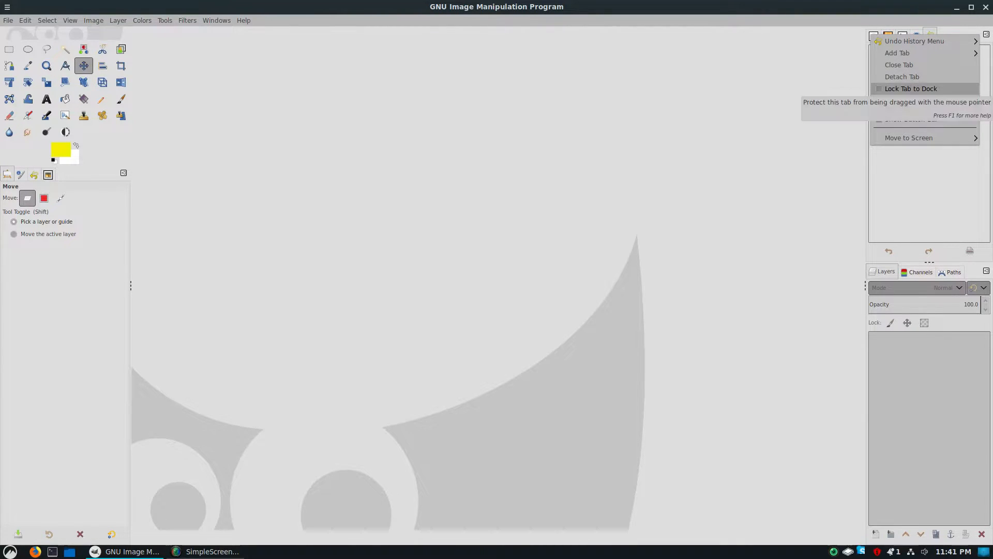
{"action": "left_click", "coordinate": [911, 88]}
{"action": "left_click", "coordinate": [985, 34]}
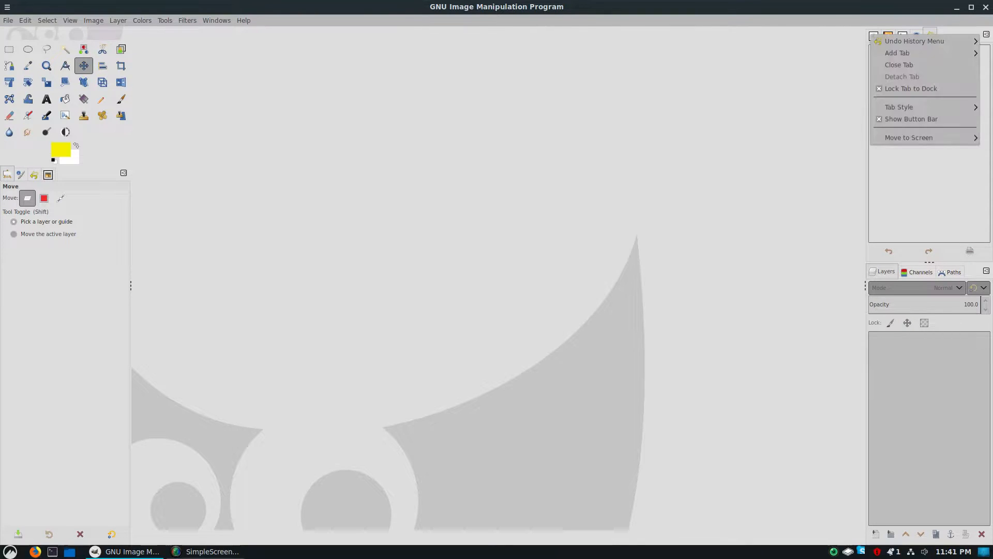
{"action": "left_click", "coordinate": [911, 89]}
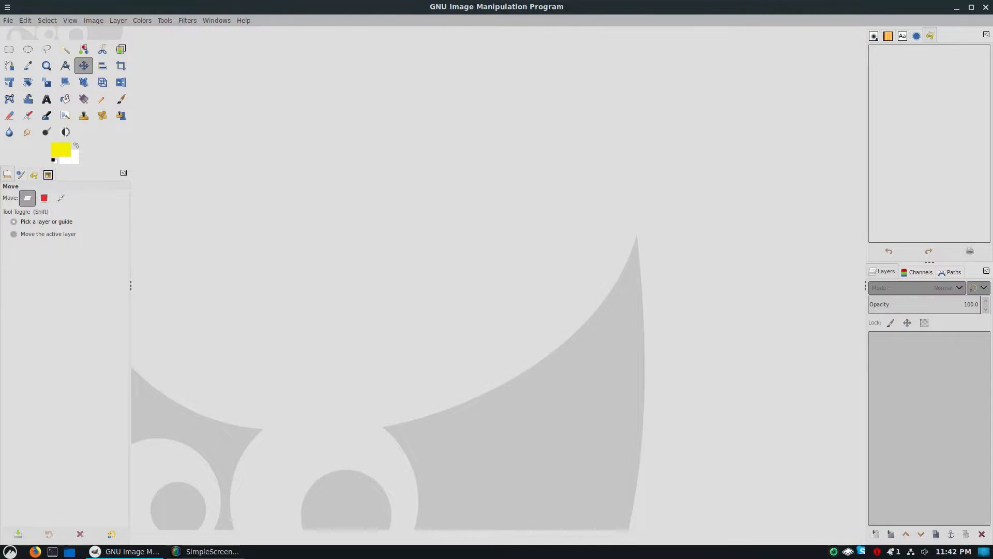
Step: Lock the Tool Options tab and the Layers tab to their docks
{"action": "left_click", "coordinate": [123, 172]}
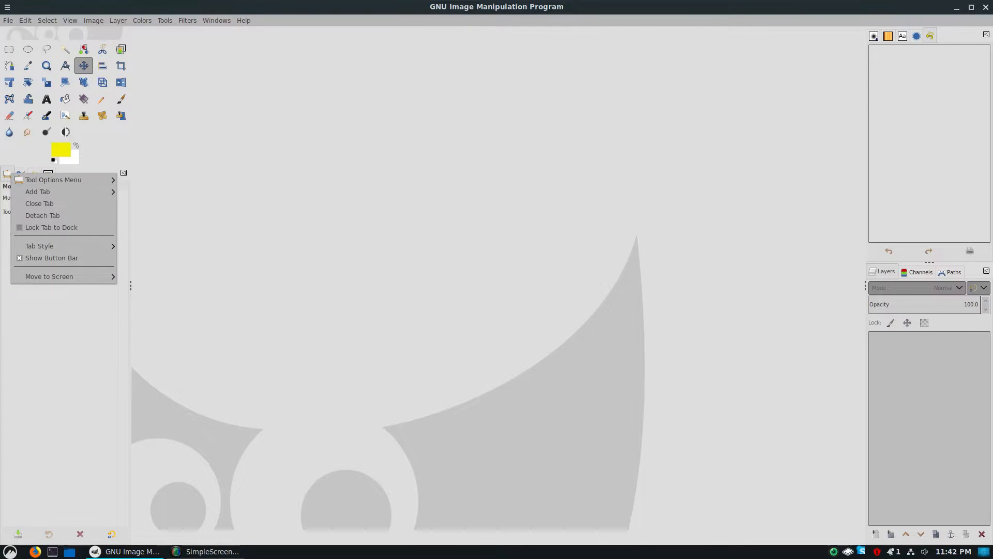
{"action": "left_click", "coordinate": [51, 227]}
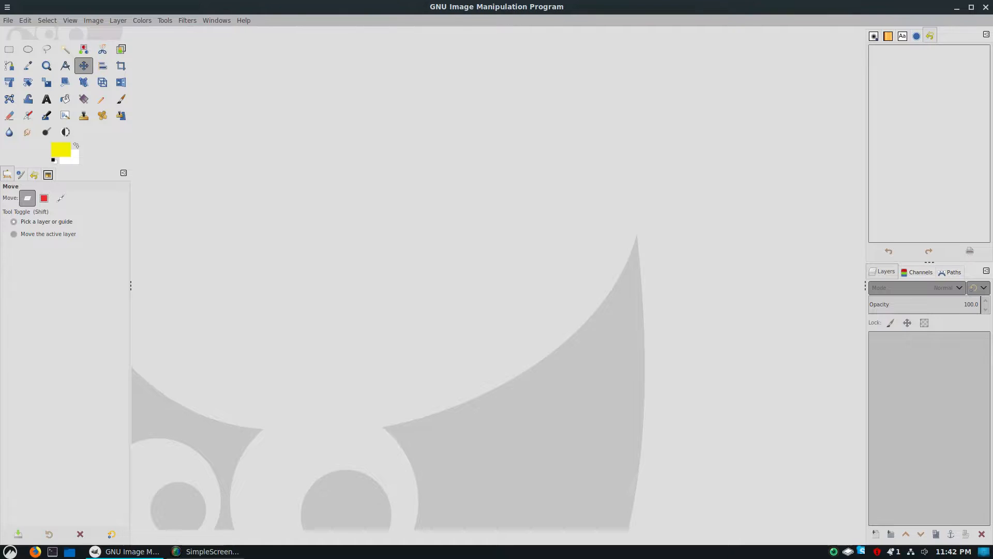
{"action": "left_click", "coordinate": [986, 271]}
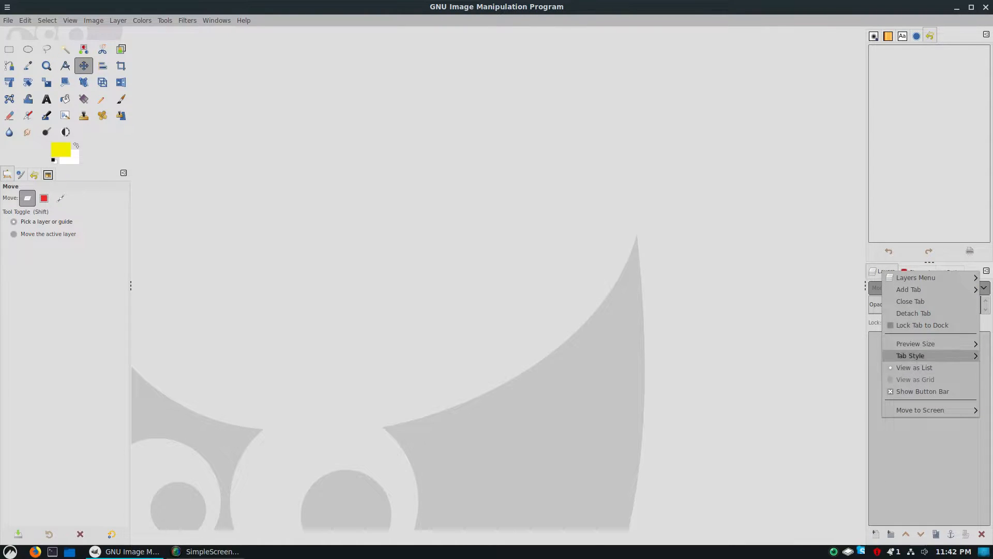
{"action": "left_click", "coordinate": [923, 326]}
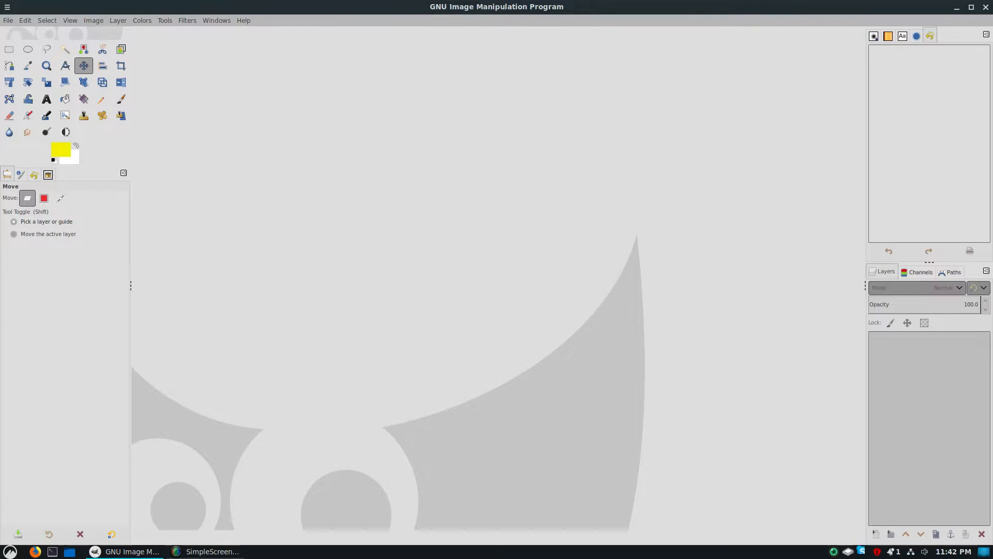
Step: Try several tools, including Shear and Scale, to view their options, and select the Paintbrush
{"action": "key", "text": "r"}
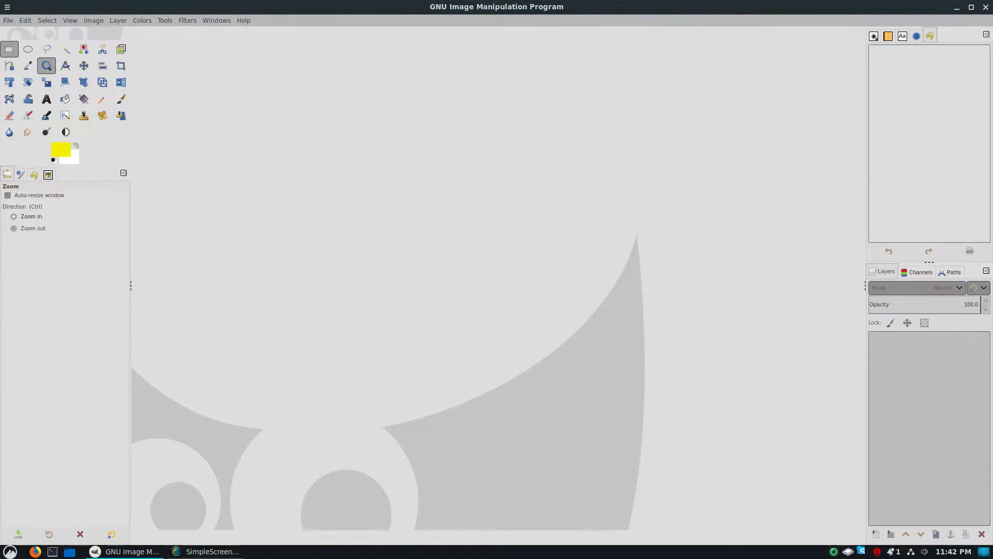
{"action": "left_click", "coordinate": [102, 82]}
{"action": "left_click", "coordinate": [65, 82]}
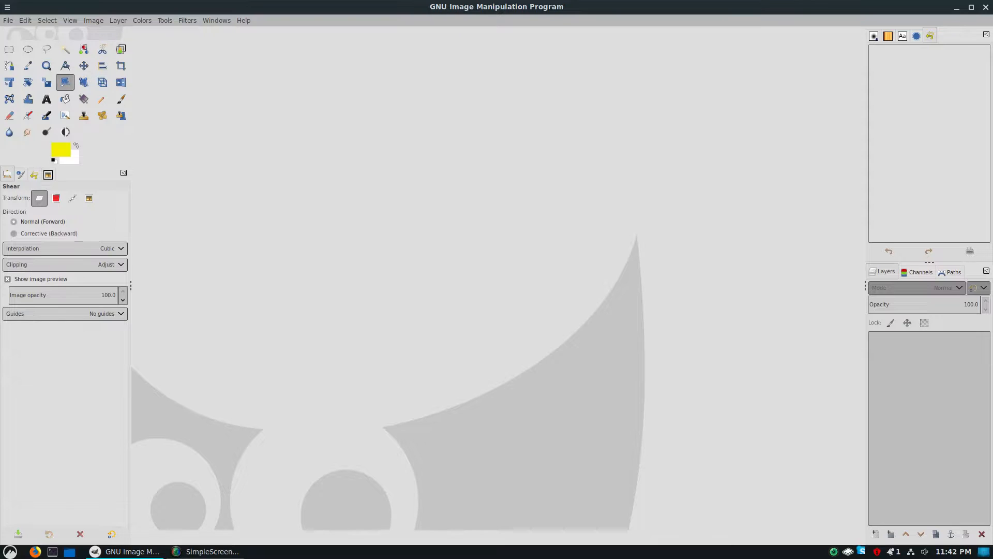
{"action": "left_click", "coordinate": [46, 83]}
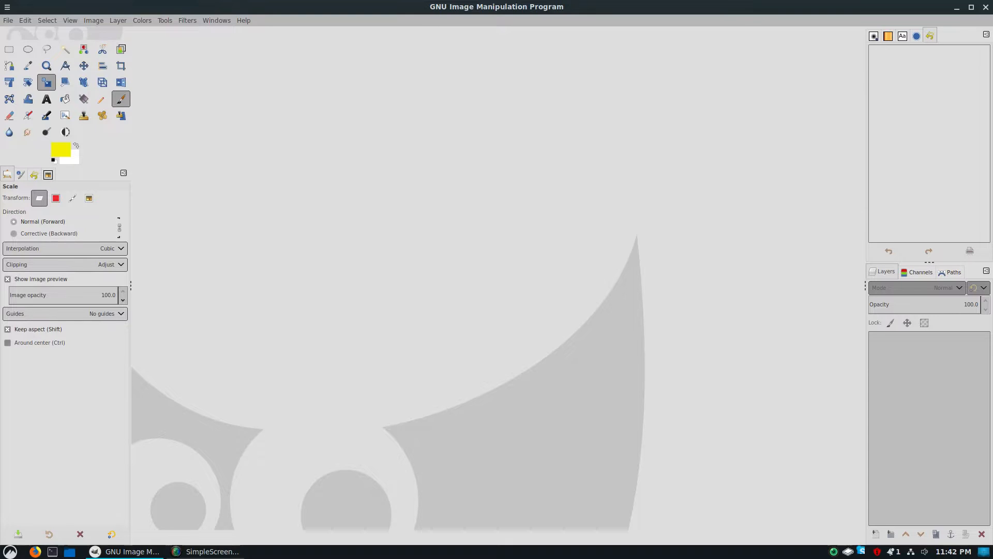
{"action": "left_click", "coordinate": [121, 99]}
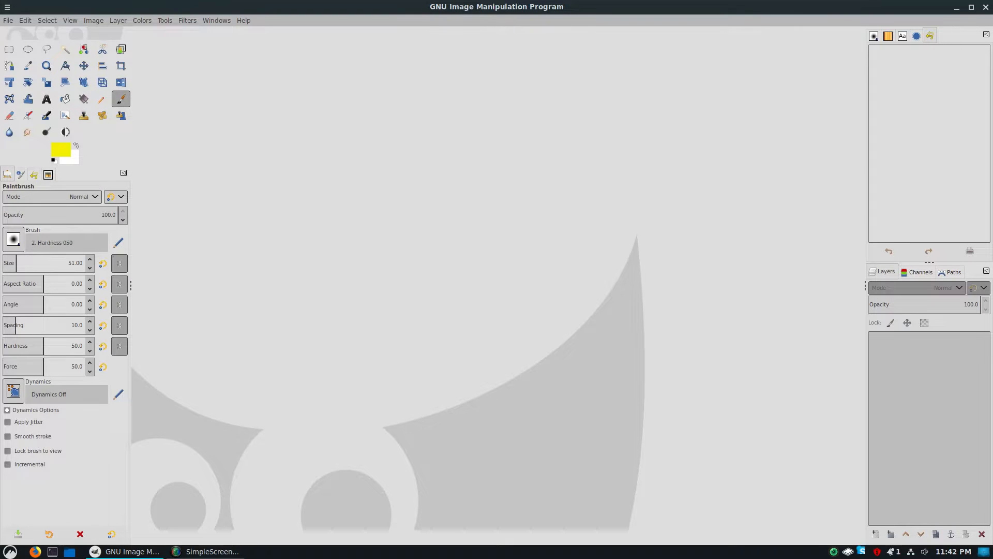
Step: Start a new image and view the list of size templates without choosing one
{"action": "left_click", "coordinate": [8, 20]}
{"action": "left_click", "coordinate": [23, 34]}
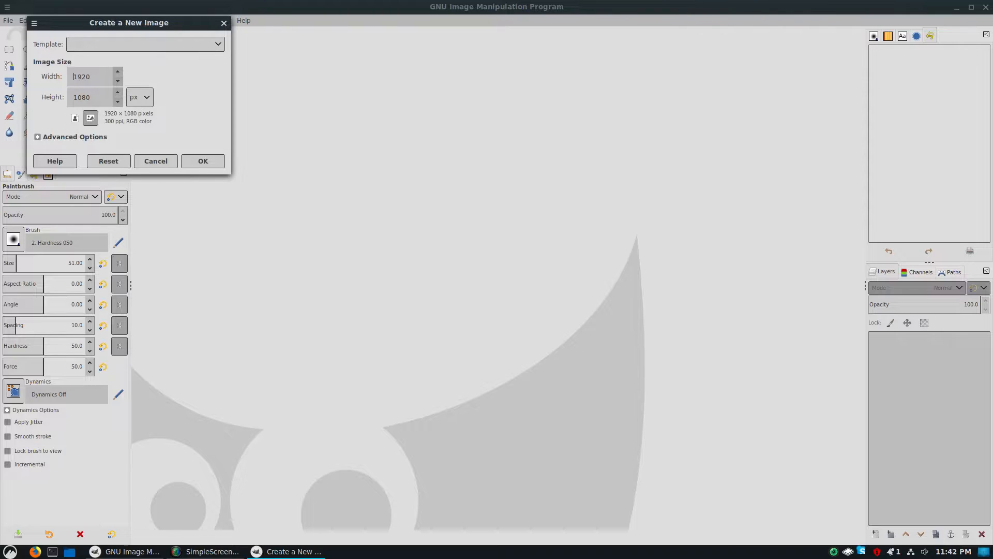
{"action": "left_click", "coordinate": [145, 44]}
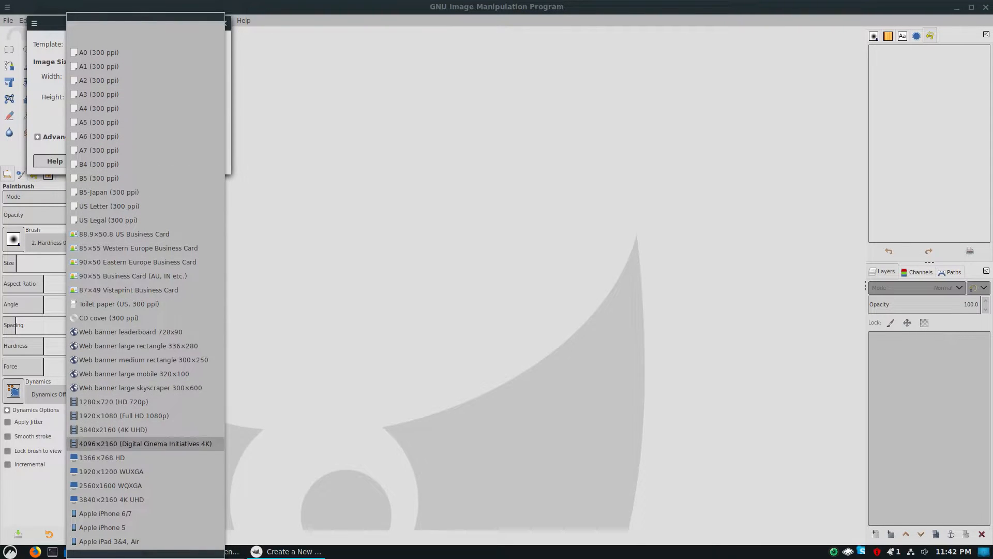
{"action": "left_click", "coordinate": [238, 45]}
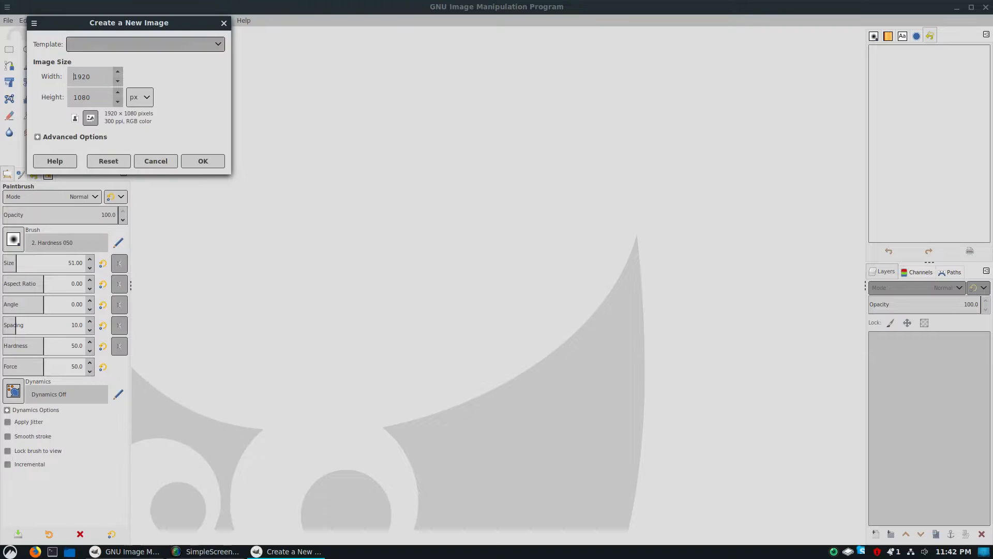
Step: Set the X and Y resolution to 72 pixels/in, keep the RGB color space, and create the 1920 × 1080 px image
{"action": "left_click", "coordinate": [57, 137]}
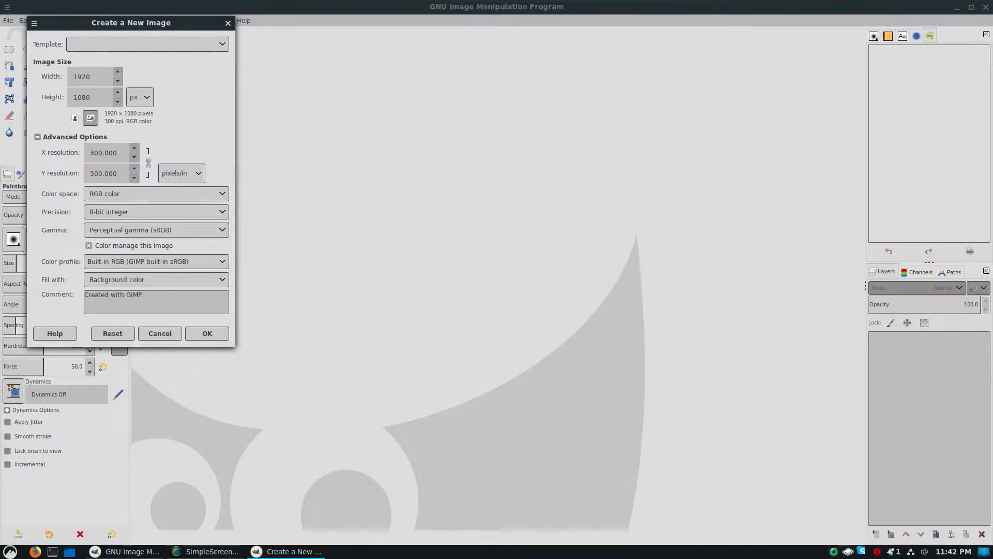
{"action": "key", "text": "ctrl+a"}
{"action": "type", "text": "7"}
{"action": "left_click", "coordinate": [102, 173]}
{"action": "left_click", "coordinate": [155, 193]}
{"action": "left_click", "coordinate": [155, 193]}
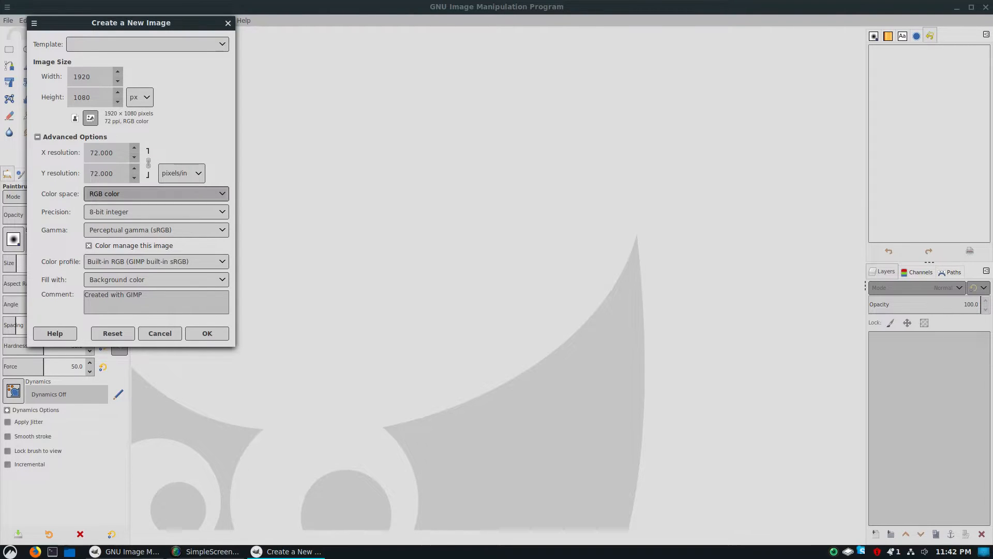
{"action": "left_click", "coordinate": [155, 193]}
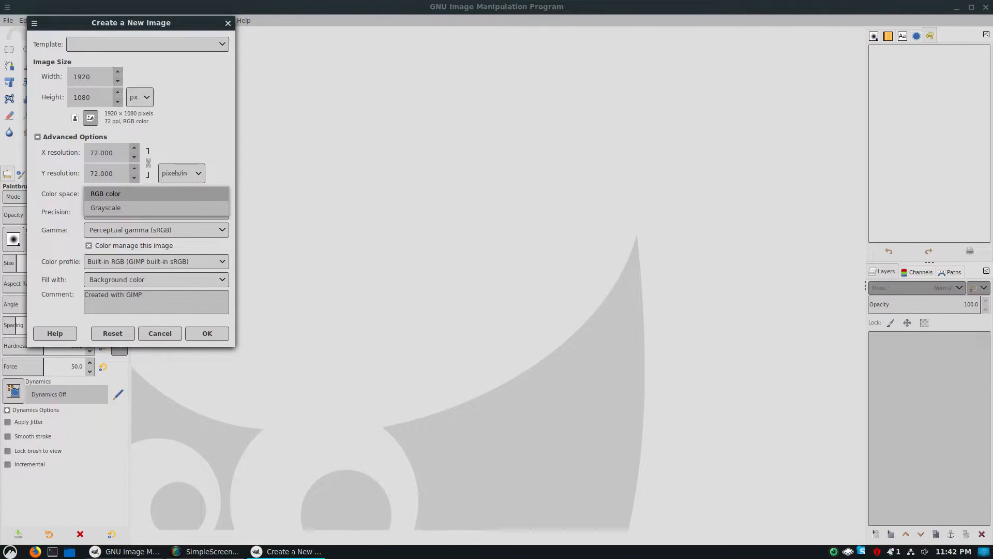
{"action": "left_click", "coordinate": [155, 194]}
{"action": "left_click", "coordinate": [155, 193]}
{"action": "left_click", "coordinate": [155, 193]}
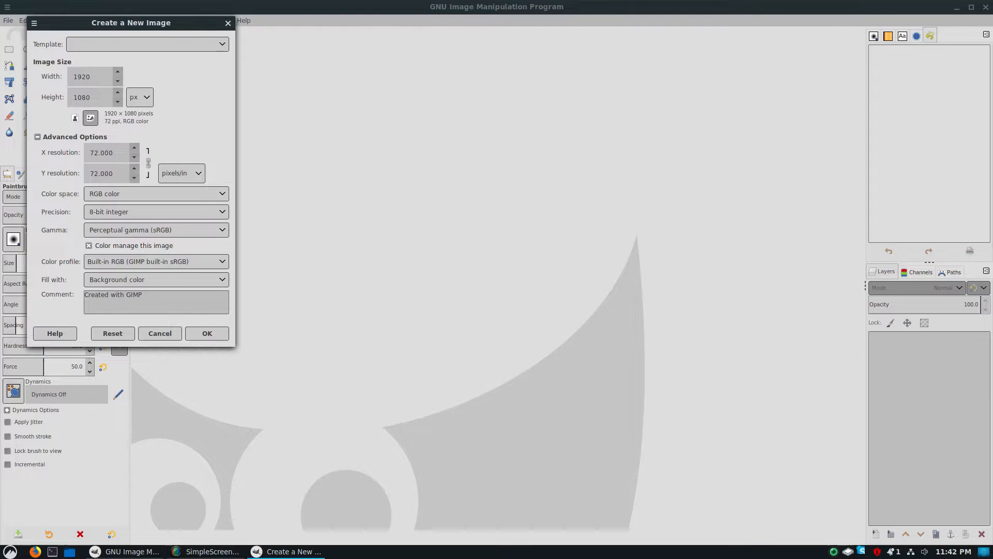
{"action": "left_click", "coordinate": [207, 333]}
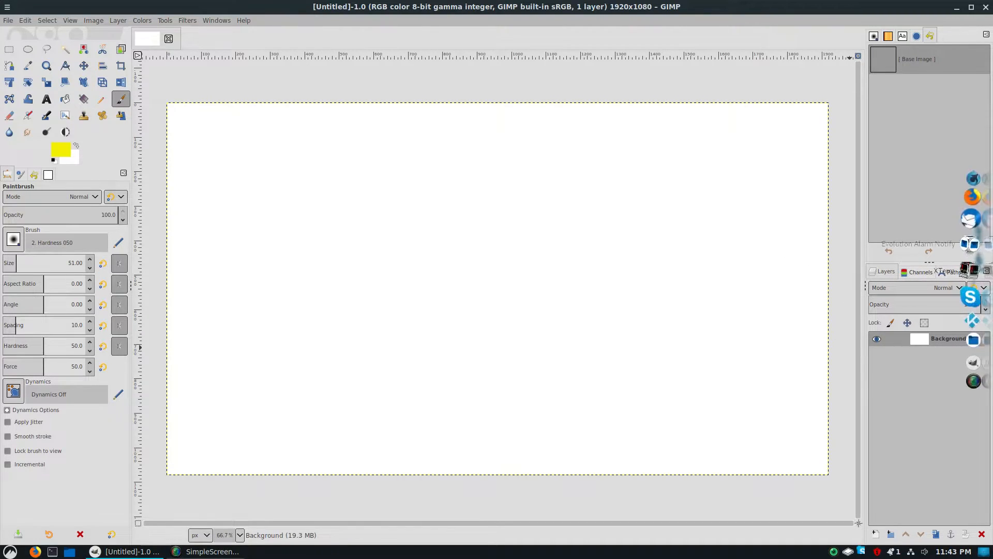
Step: Add a Brushes tab to the dock group holding Layers, Channels and Paths
{"action": "left_click", "coordinate": [985, 271]}
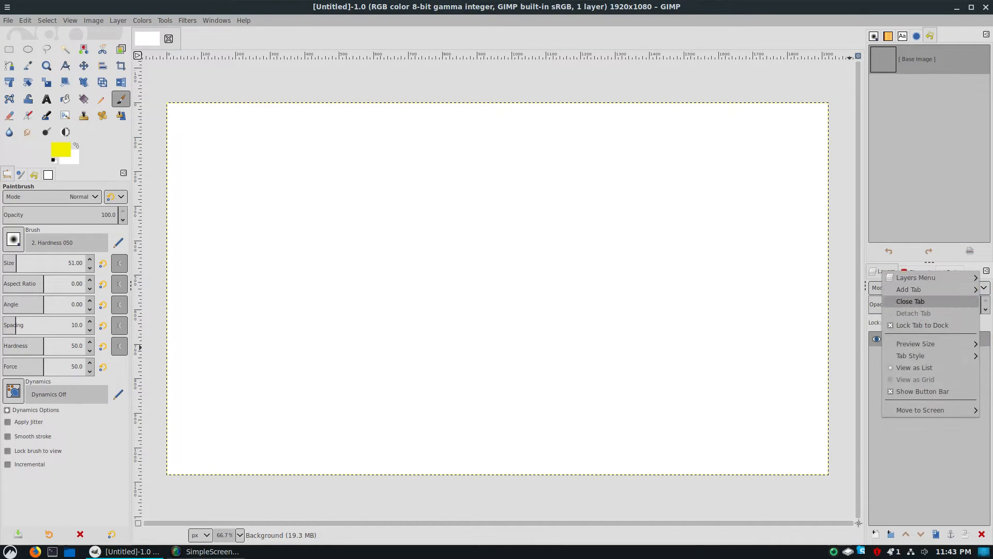
{"action": "mouse_move", "coordinate": [926, 289]}
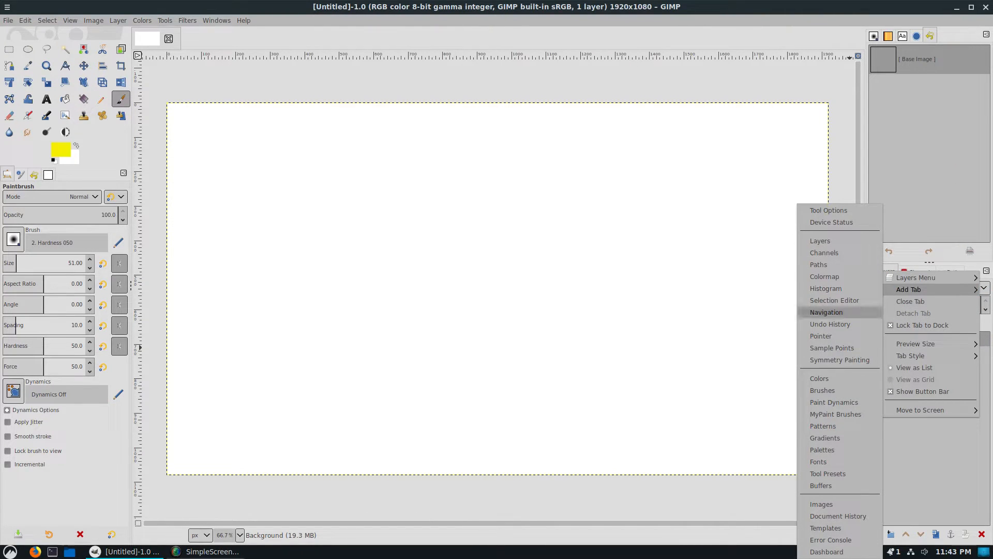
{"action": "left_click", "coordinate": [827, 390]}
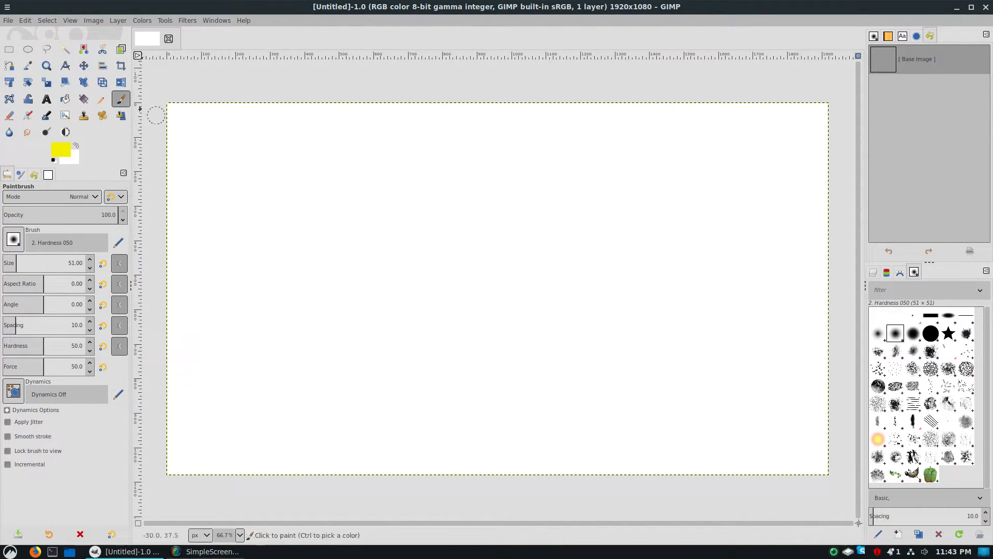
Step: Paint two parallel diagonal yellow strokes on the canvas with the Cell 02 brush
{"action": "left_click", "coordinate": [931, 368]}
{"action": "mouse_move", "coordinate": [369, 196]}
{"action": "left_mouse_down"}
{"action": "mouse_move", "coordinate": [491, 242]}
{"action": "mouse_move", "coordinate": [595, 309]}
{"action": "left_mouse_up"}
{"action": "left_click_drag", "start_coordinate": [332, 236], "coordinate": [523, 339]}
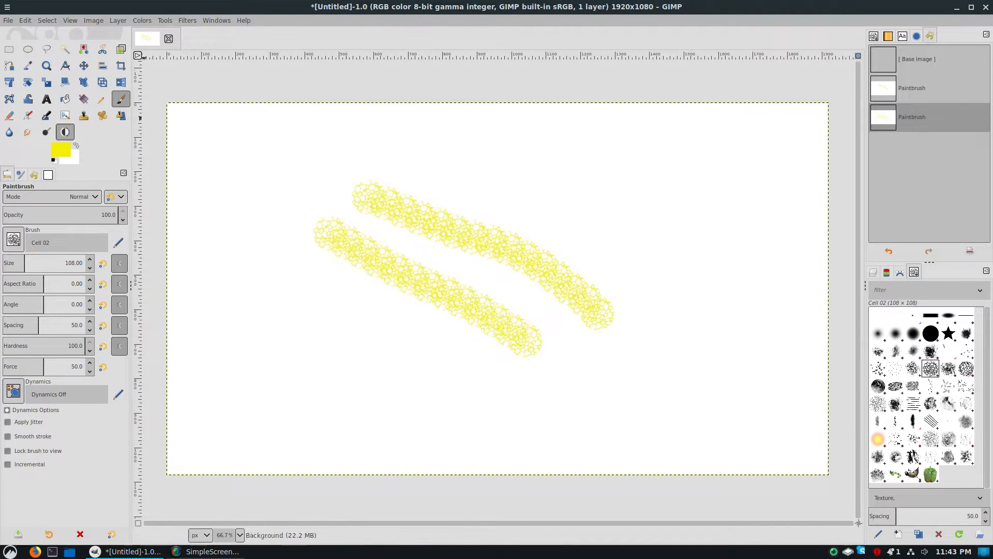
Step: Change the foreground color to blue and paint two diagonal strokes with the same brush over the yellow ones
{"action": "left_click", "coordinate": [61, 150]}
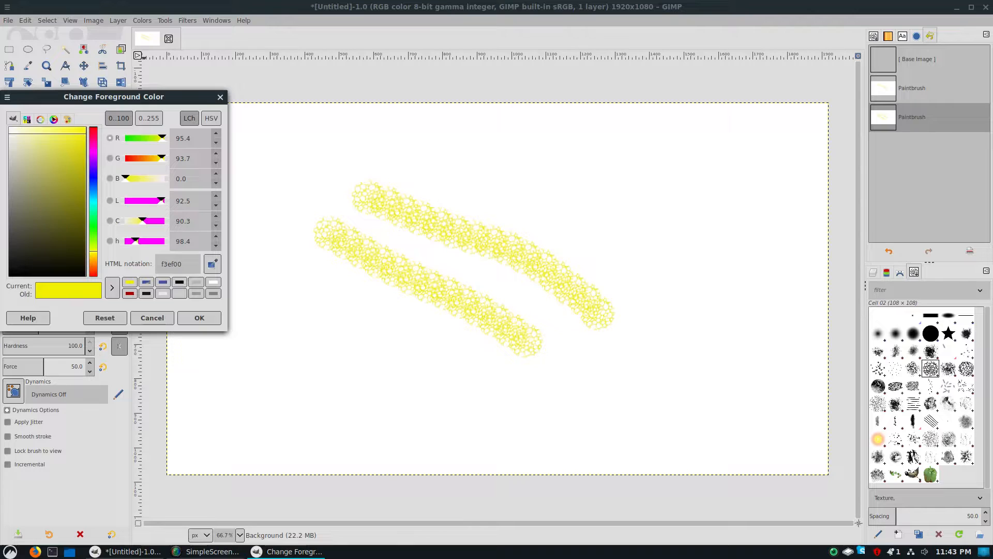
{"action": "left_click", "coordinate": [94, 180]}
{"action": "left_click", "coordinate": [199, 318]}
{"action": "mouse_move", "coordinate": [341, 197]}
{"action": "left_mouse_down"}
{"action": "mouse_move", "coordinate": [437, 270]}
{"action": "mouse_move", "coordinate": [532, 307]}
{"action": "mouse_move", "coordinate": [571, 335]}
{"action": "left_mouse_up"}
{"action": "left_click_drag", "start_coordinate": [341, 162], "coordinate": [579, 274]}
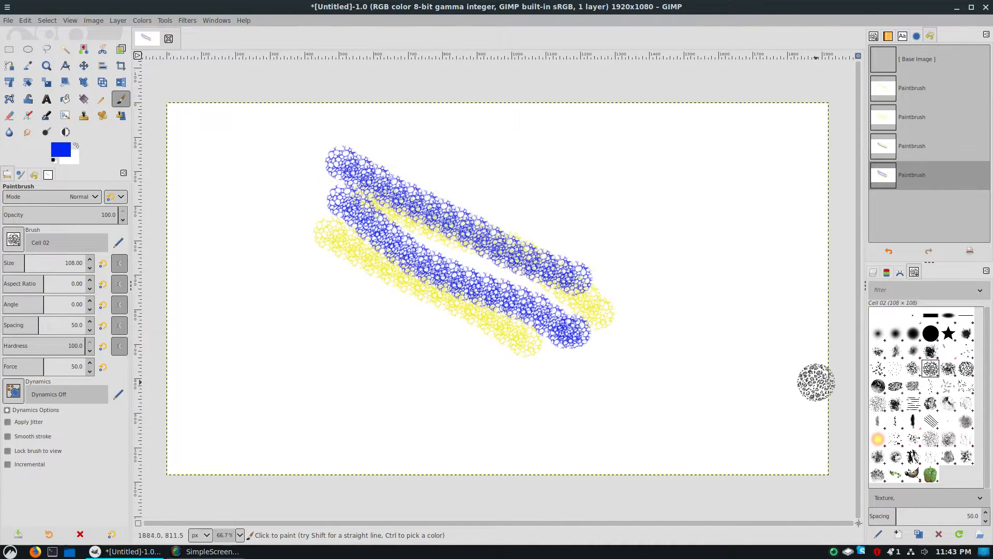
Step: Paint a long curved blue stroke with a rough texture brush and a short one with the star brush beside it
{"action": "left_click", "coordinate": [931, 351]}
{"action": "mouse_move", "coordinate": [566, 169]}
{"action": "left_mouse_down"}
{"action": "mouse_move", "coordinate": [709, 293]}
{"action": "mouse_move", "coordinate": [676, 388]}
{"action": "left_mouse_up"}
{"action": "left_click", "coordinate": [948, 333]}
{"action": "left_click_drag", "start_coordinate": [714, 134], "coordinate": [750, 195]}
Step: Paint a diagonal row of peppers with the z Pepper brush and a short stroke with the Vine brush beside it
{"action": "left_click", "coordinate": [931, 474]}
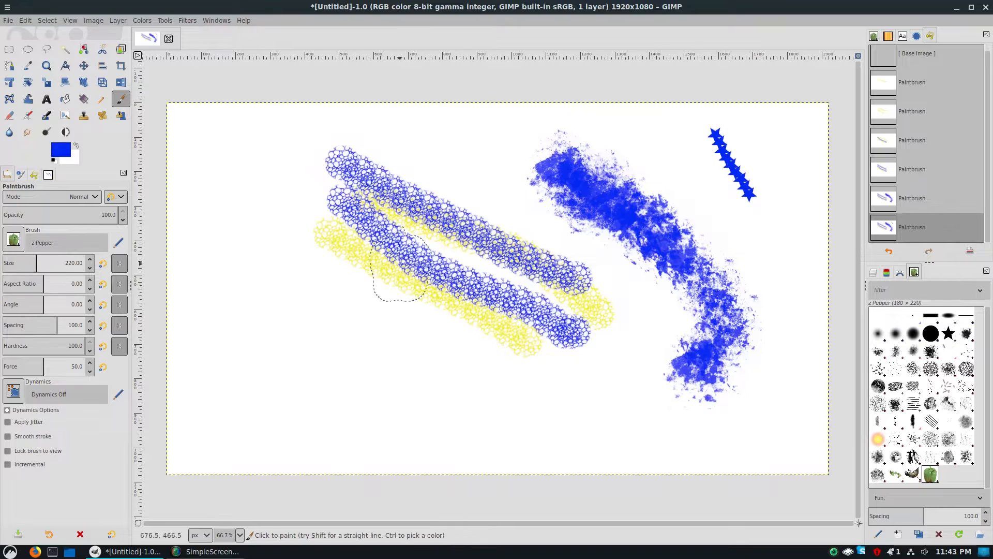
{"action": "left_click_drag", "start_coordinate": [285, 302], "coordinate": [515, 408]}
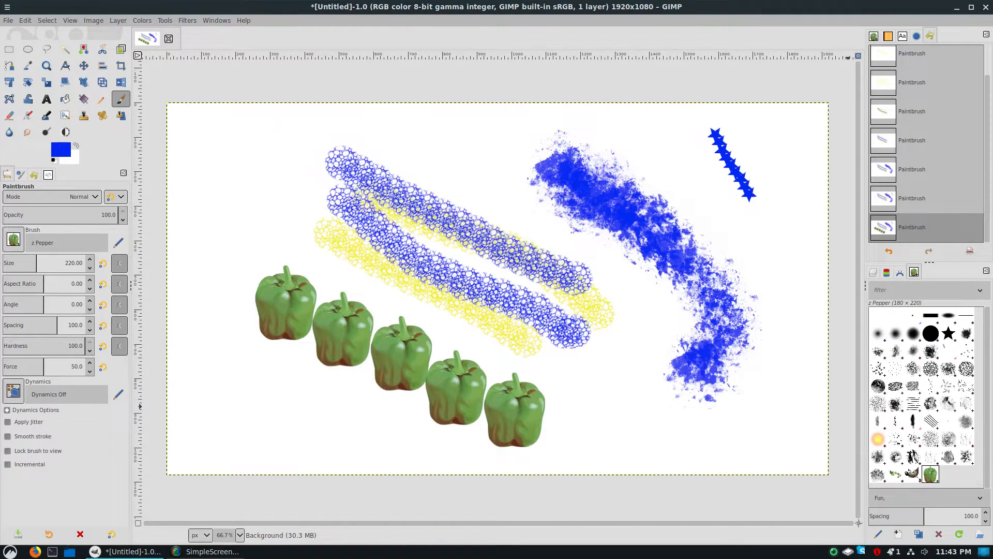
{"action": "left_click", "coordinate": [895, 473]}
{"action": "left_click_drag", "start_coordinate": [569, 384], "coordinate": [614, 389]}
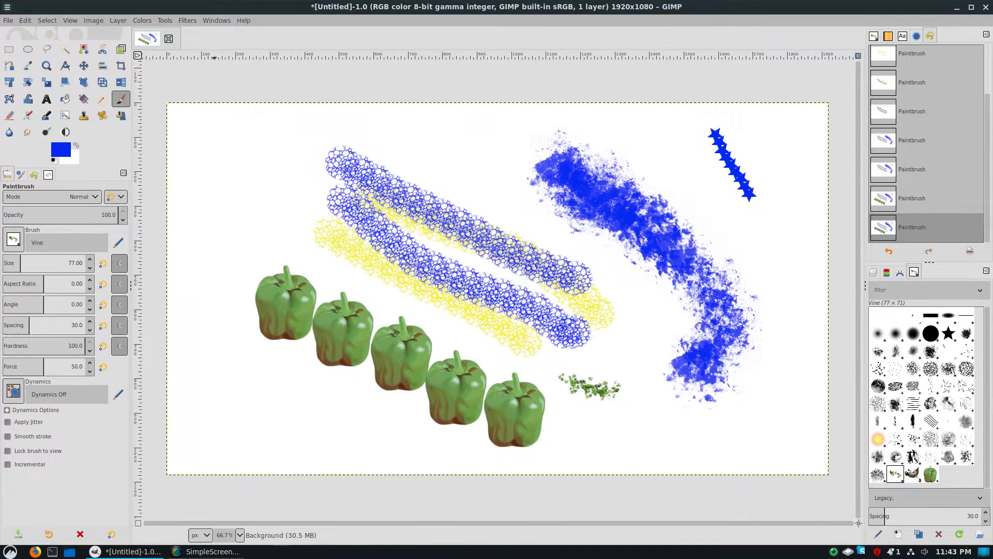
{"action": "left_click", "coordinate": [47, 21]}
{"action": "mouse_move", "coordinate": [70, 21]}
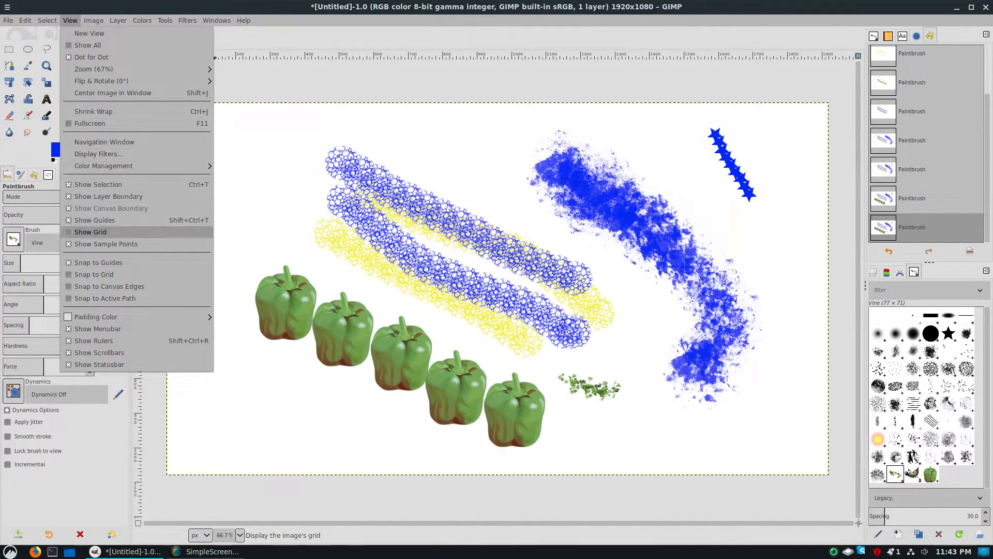
{"action": "mouse_move", "coordinate": [129, 166]}
{"action": "left_click", "coordinate": [70, 20]}
Step: Open the theme preferences, try the Dark, Gray and System themes, and select Dark
{"action": "left_click", "coordinate": [47, 20]}
{"action": "mouse_move", "coordinate": [25, 20]}
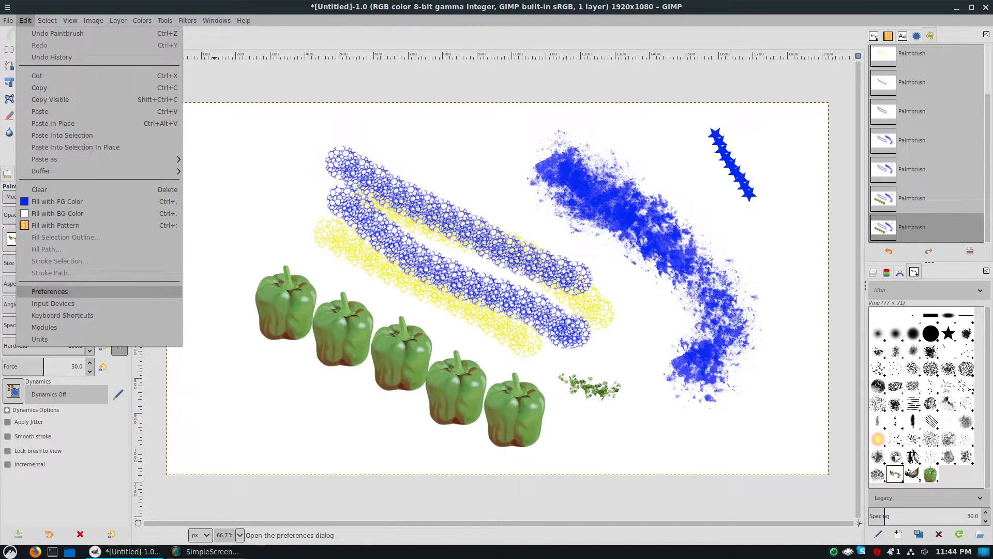
{"action": "left_click", "coordinate": [50, 291]}
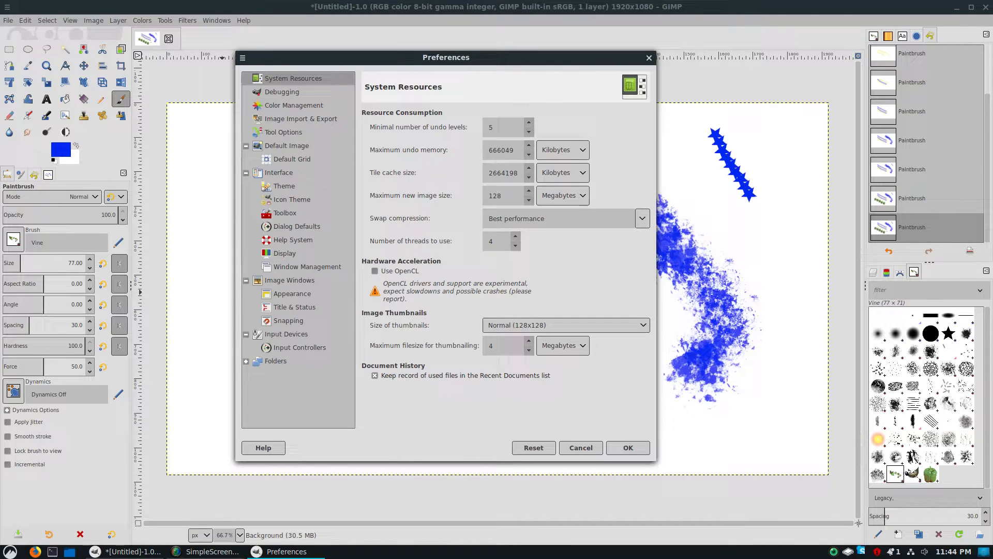
{"action": "left_click", "coordinate": [284, 186]}
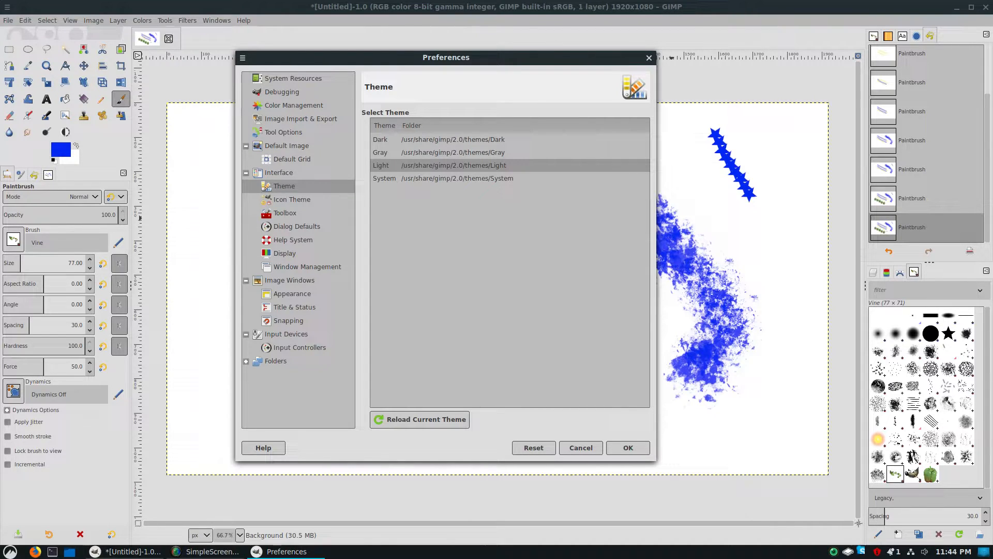
{"action": "left_click", "coordinate": [439, 140]}
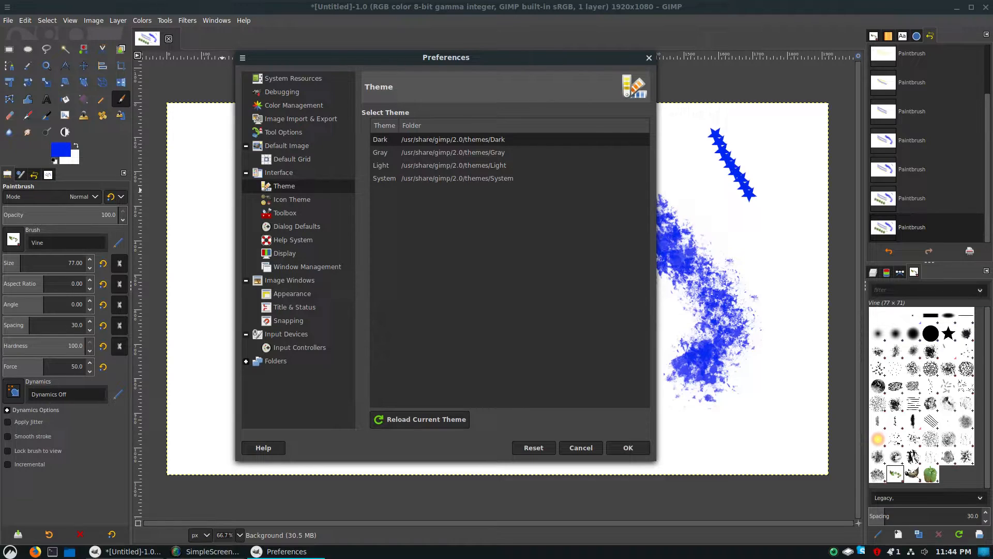
{"action": "left_click", "coordinate": [439, 152]}
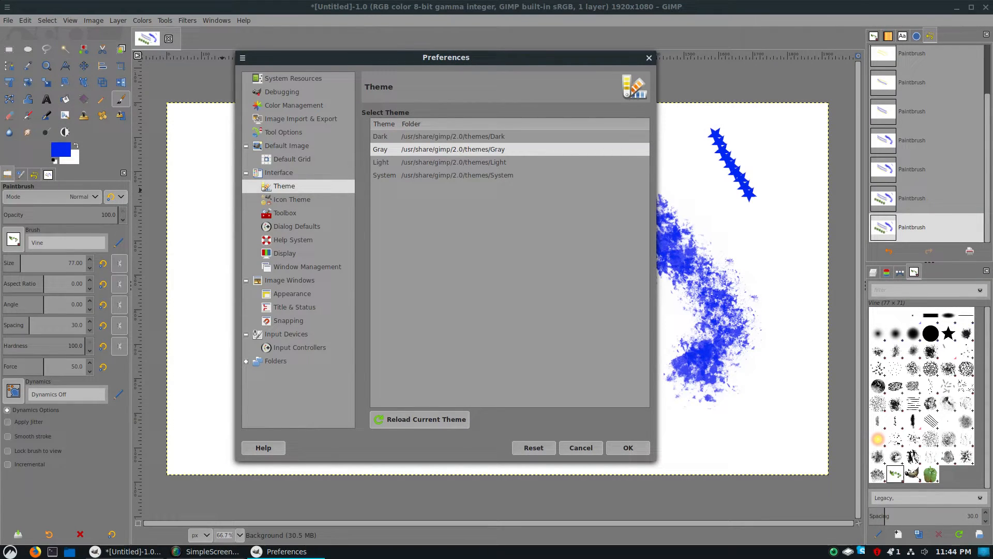
{"action": "left_click", "coordinate": [438, 175]}
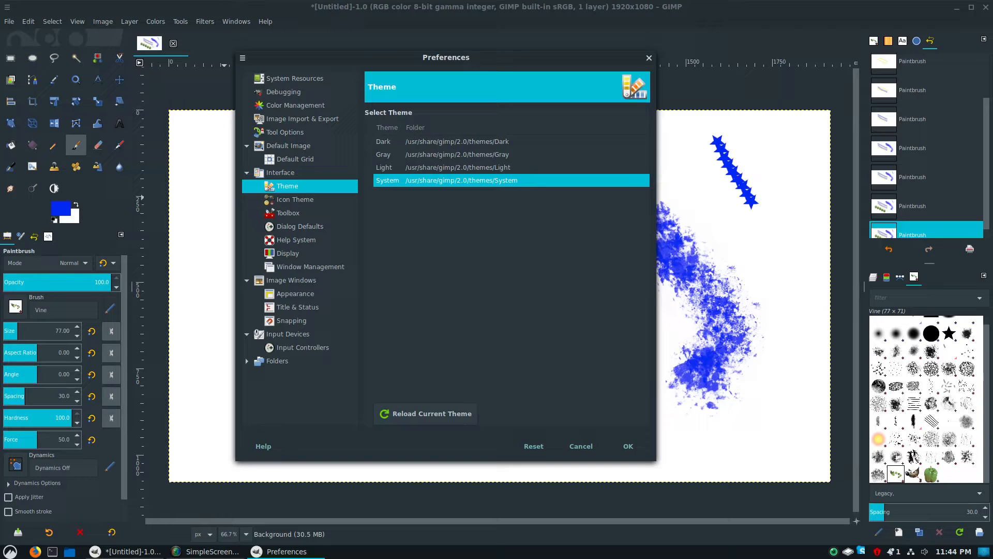
{"action": "left_click", "coordinate": [438, 142]}
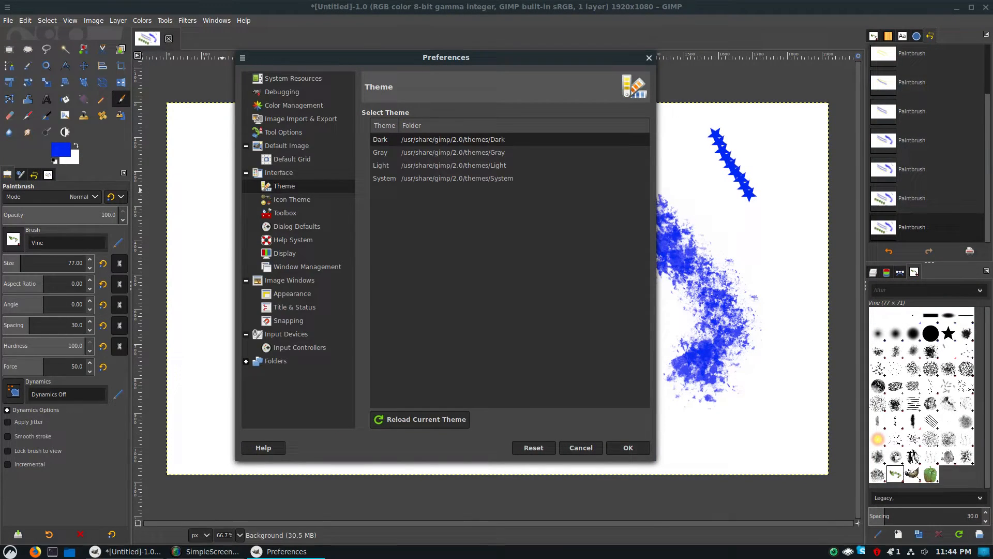
Step: Set the icon theme to Symbolic and accept the preferences
{"action": "left_click", "coordinate": [292, 200]}
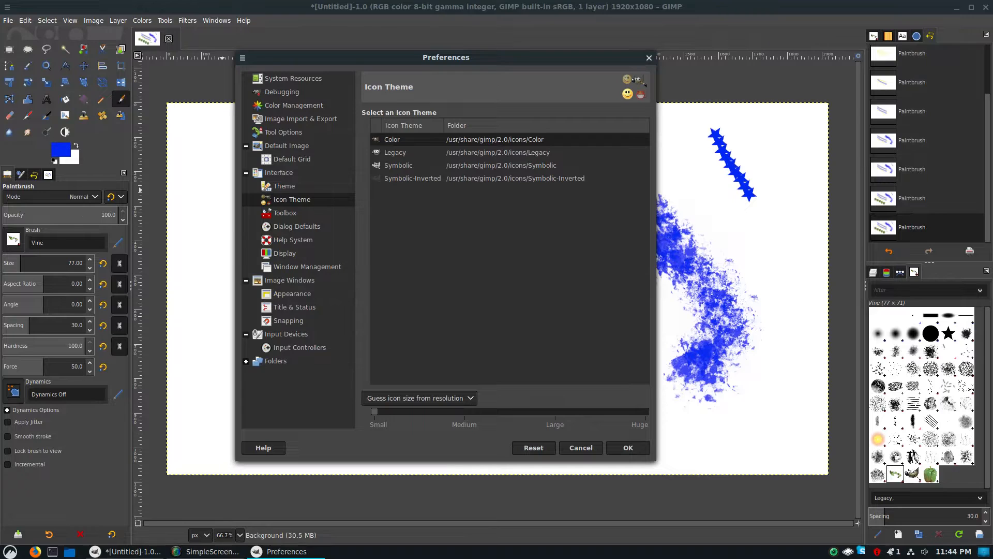
{"action": "left_click", "coordinate": [398, 165]}
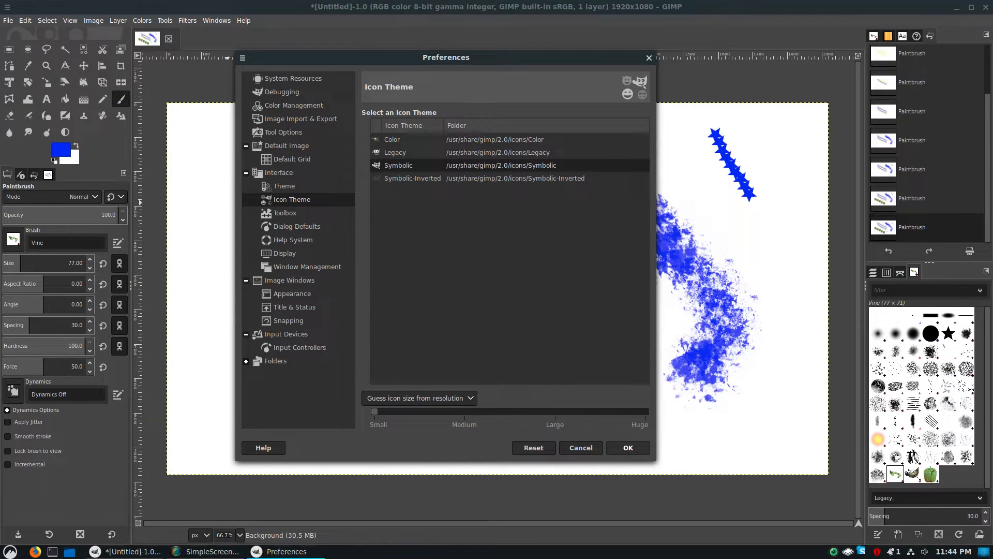
{"action": "left_click", "coordinate": [628, 447]}
Step: Open the keyboard shortcuts editor and move its window away from the toolbox and tool options
{"action": "left_click", "coordinate": [25, 20]}
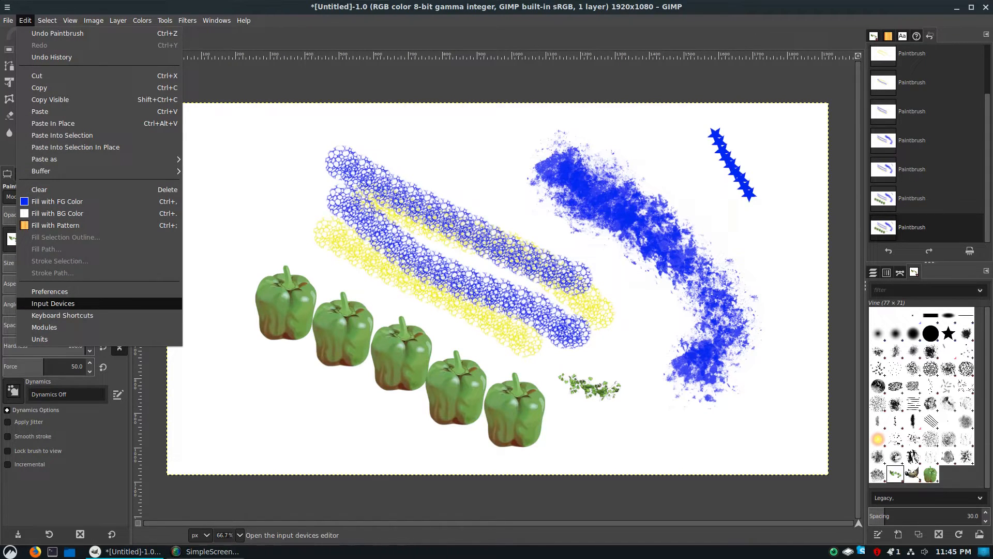
{"action": "left_click", "coordinate": [62, 315]}
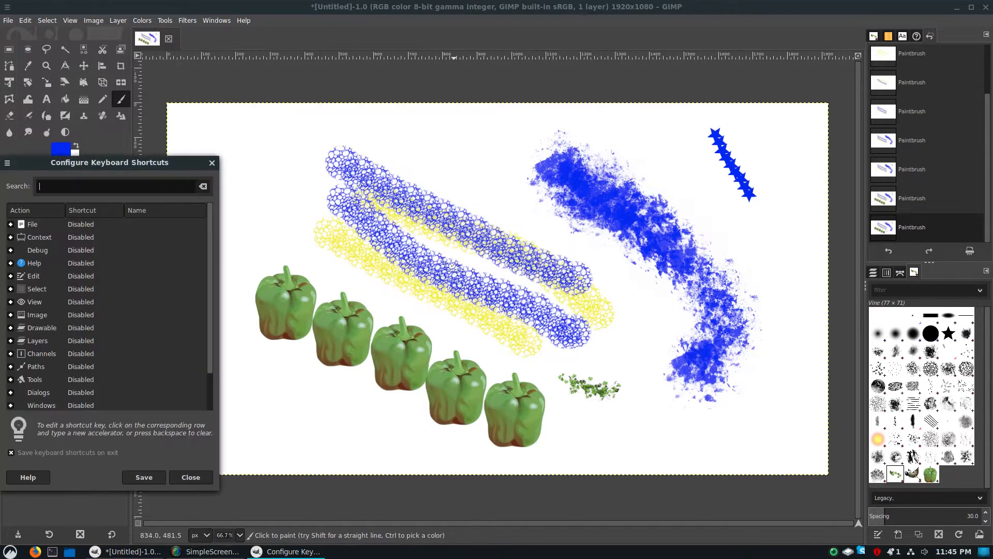
{"action": "mouse_move", "coordinate": [74, 161]}
{"action": "left_mouse_down"}
{"action": "mouse_move", "coordinate": [301, 145]}
{"action": "mouse_move", "coordinate": [430, 95]}
{"action": "mouse_move", "coordinate": [699, 85]}
{"action": "mouse_move", "coordinate": [749, 95]}
{"action": "left_mouse_up"}
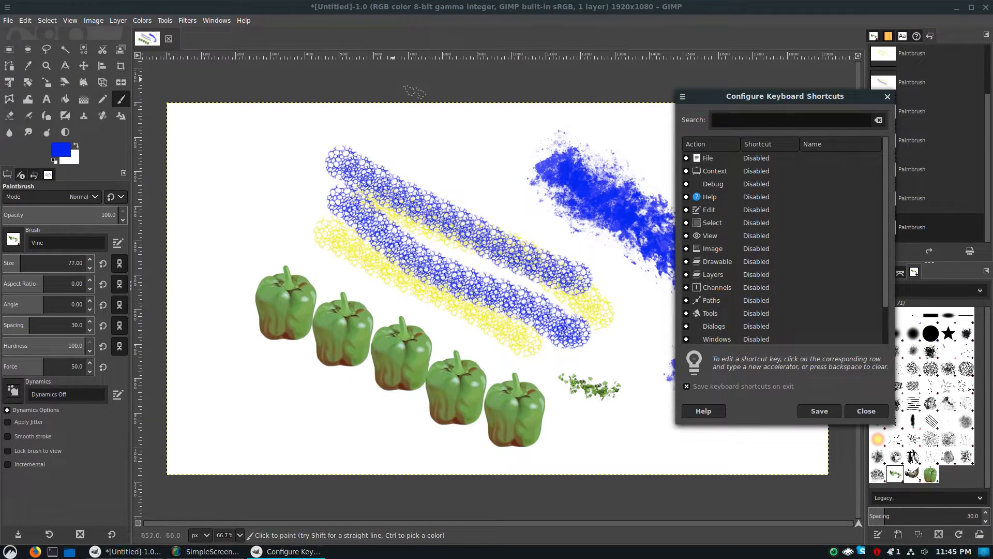
{"action": "left_click", "coordinate": [93, 20]}
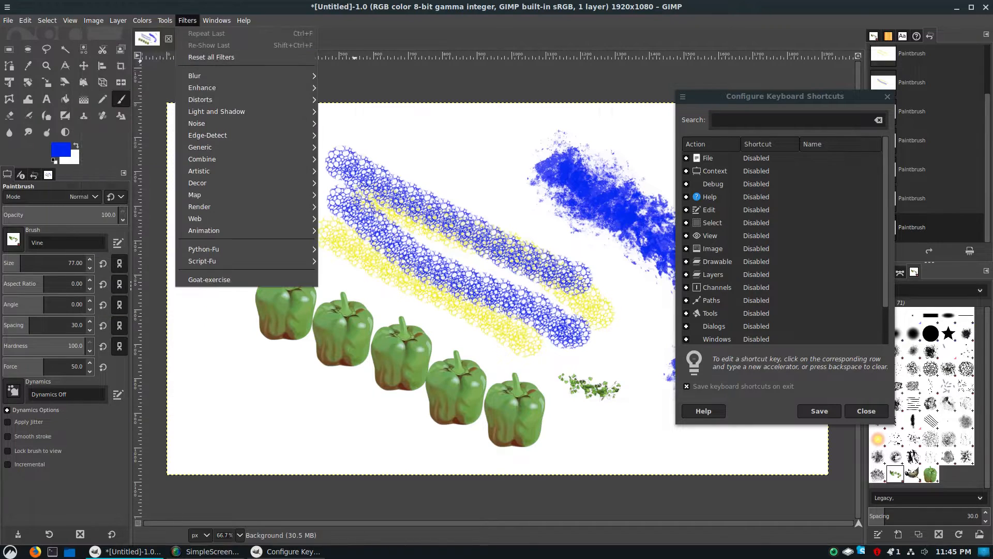
{"action": "left_click", "coordinate": [187, 21]}
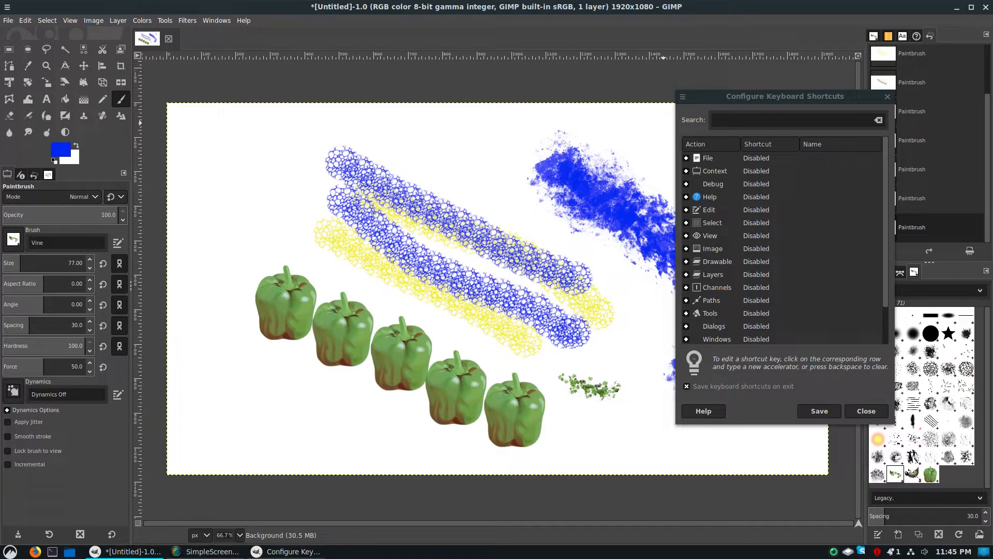
Step: Search the shortcut actions for "sca", assign Ctrl+Alt+I to Scale Image, and save the shortcuts
{"action": "type", "text": "sca"}
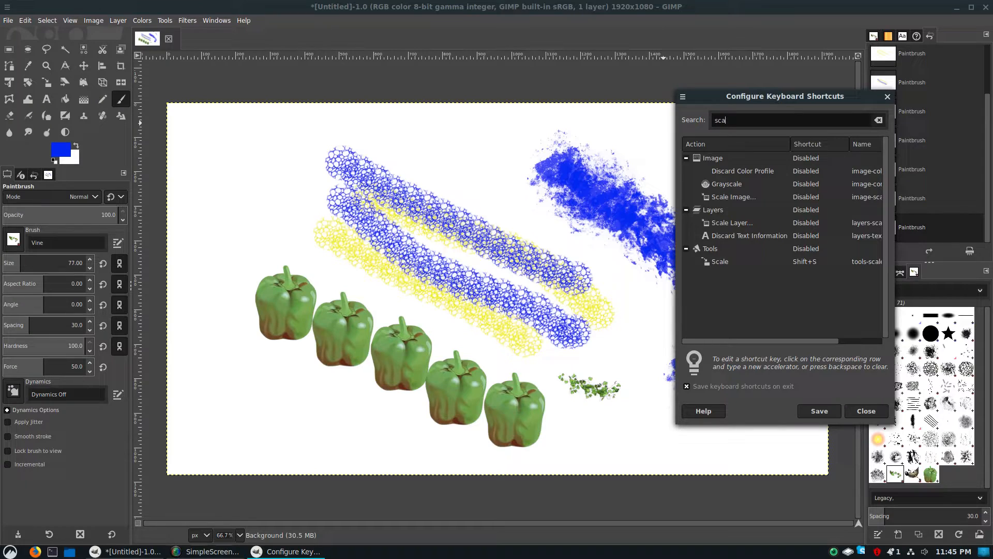
{"action": "left_click", "coordinate": [805, 197]}
{"action": "key", "text": "ctrl+alt+s"}
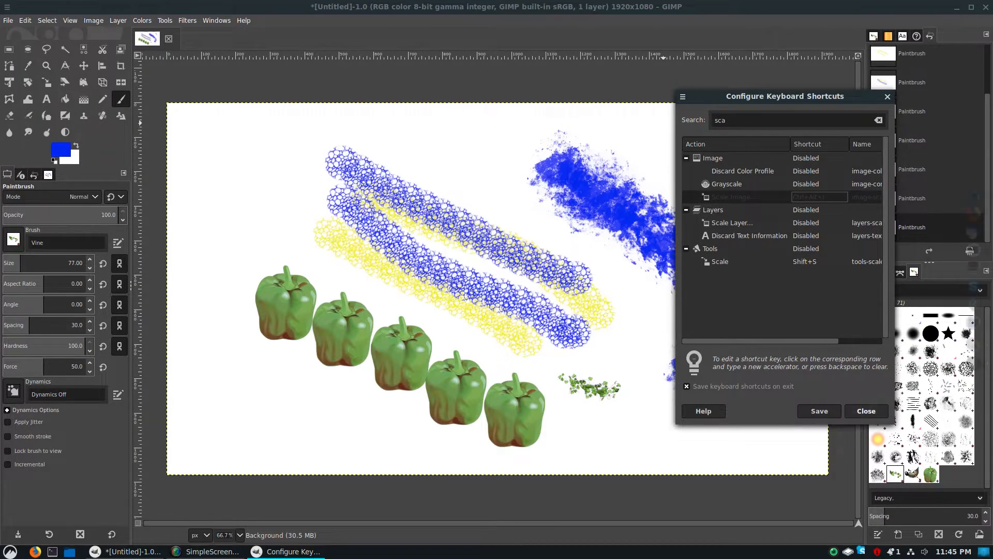
{"action": "left_click", "coordinate": [819, 411]}
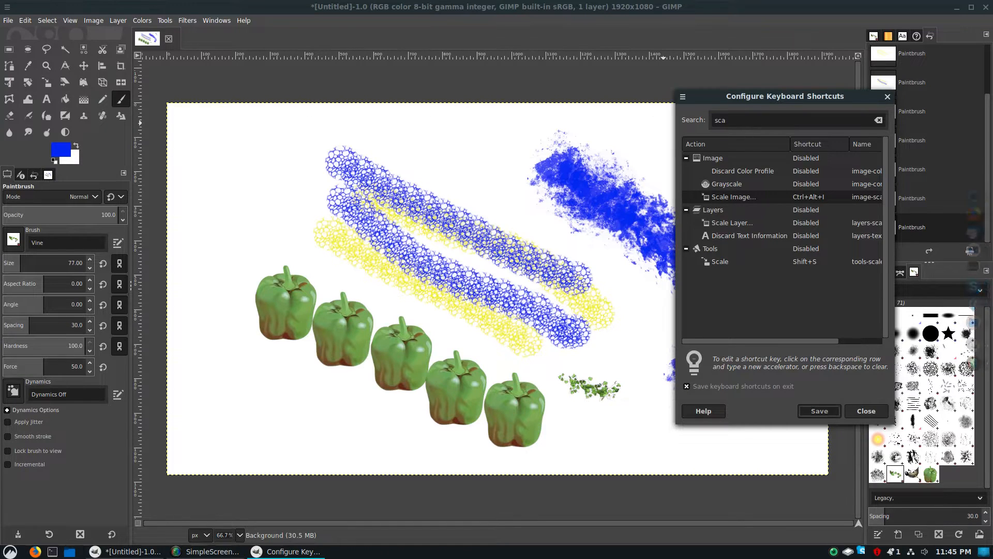
Step: Close the shortcuts editor, check the shortcut listed for Scale Image, and test it by opening and cancelling the scaling dialog
{"action": "left_click", "coordinate": [867, 411]}
{"action": "left_click", "coordinate": [94, 20]}
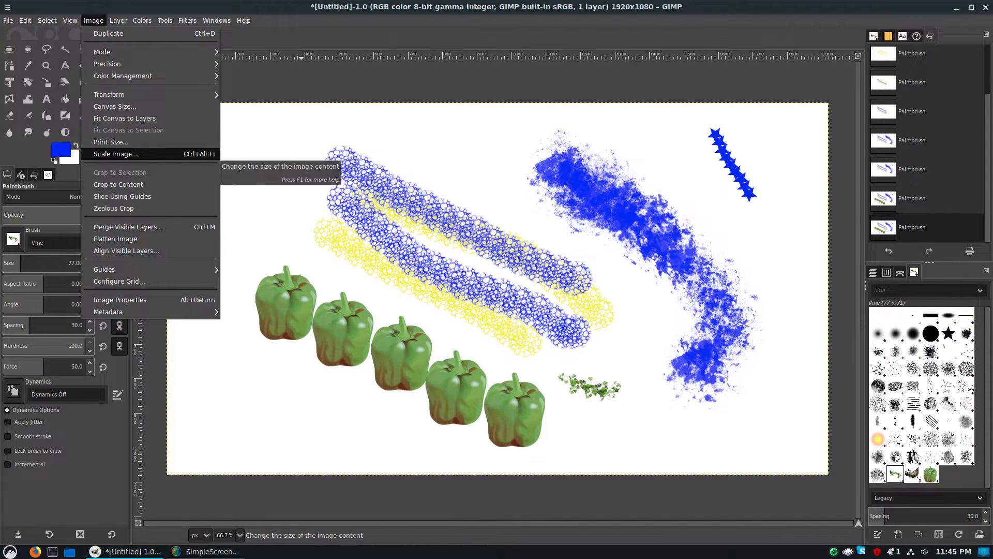
{"action": "left_click", "coordinate": [327, 150]}
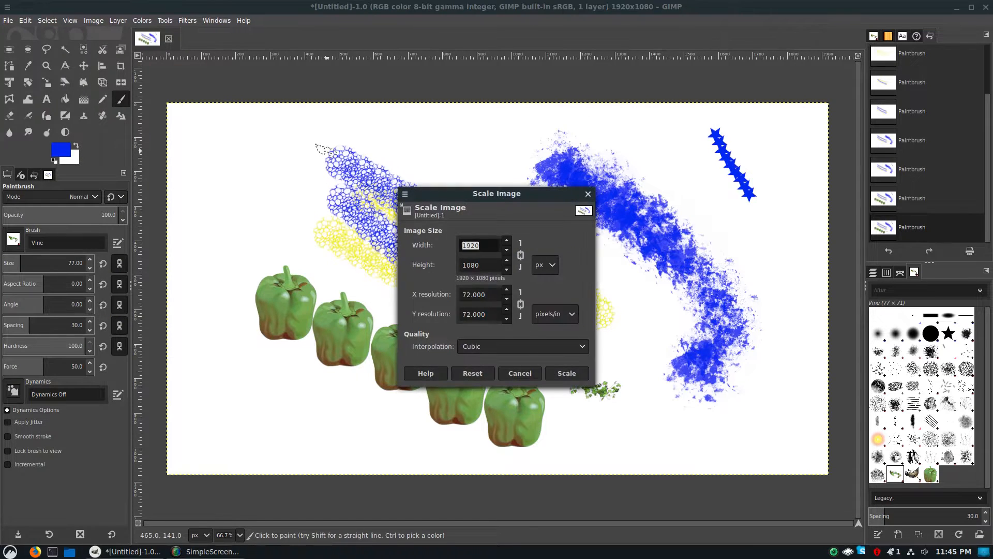
{"action": "left_click", "coordinate": [520, 373]}
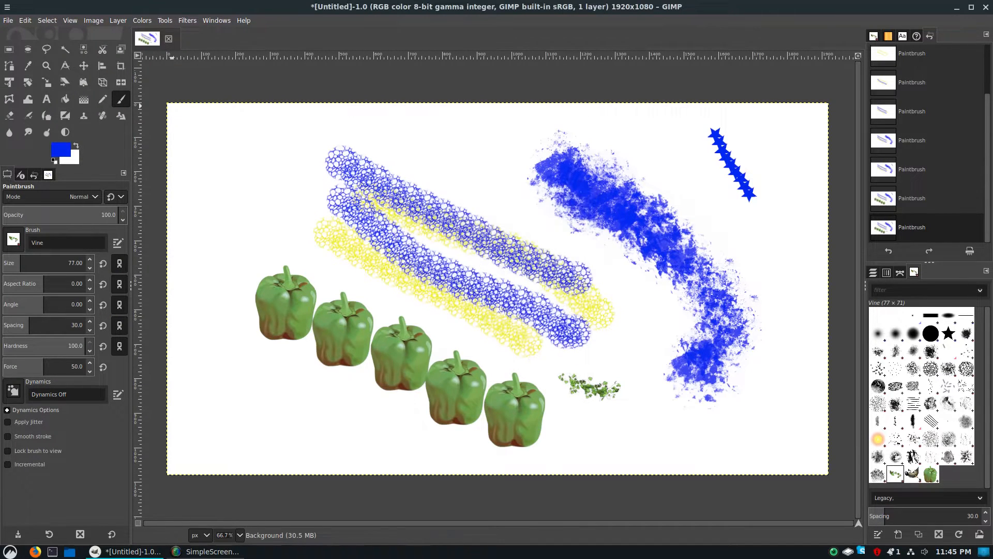
Step: Search the keyboard shortcuts for "snap", assign Shift+Ctrl+Q to Snap to Grid, and close the shortcuts editor
{"action": "left_click", "coordinate": [47, 21]}
{"action": "mouse_move", "coordinate": [26, 21]}
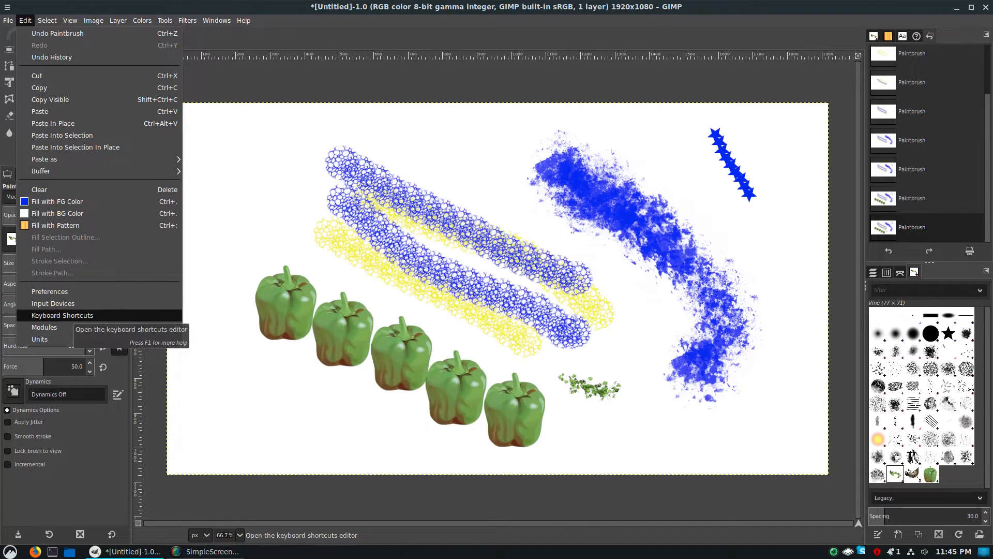
{"action": "left_click", "coordinate": [68, 315]}
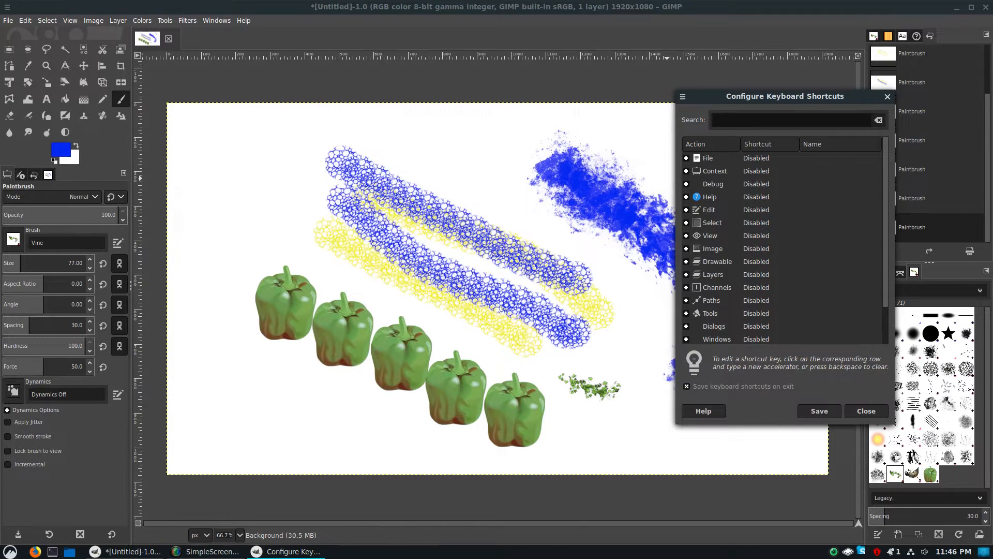
{"action": "type", "text": "snap"}
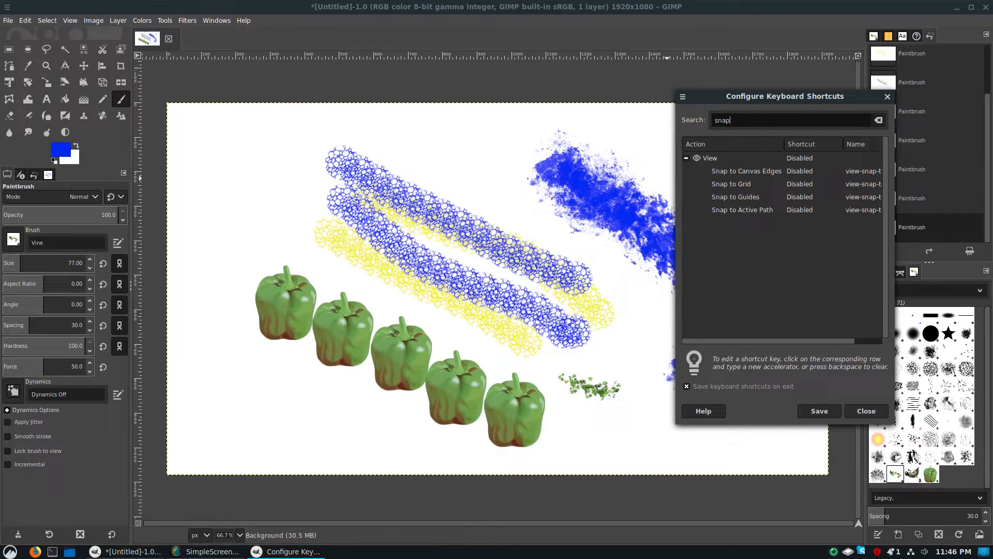
{"action": "left_click", "coordinate": [799, 184]}
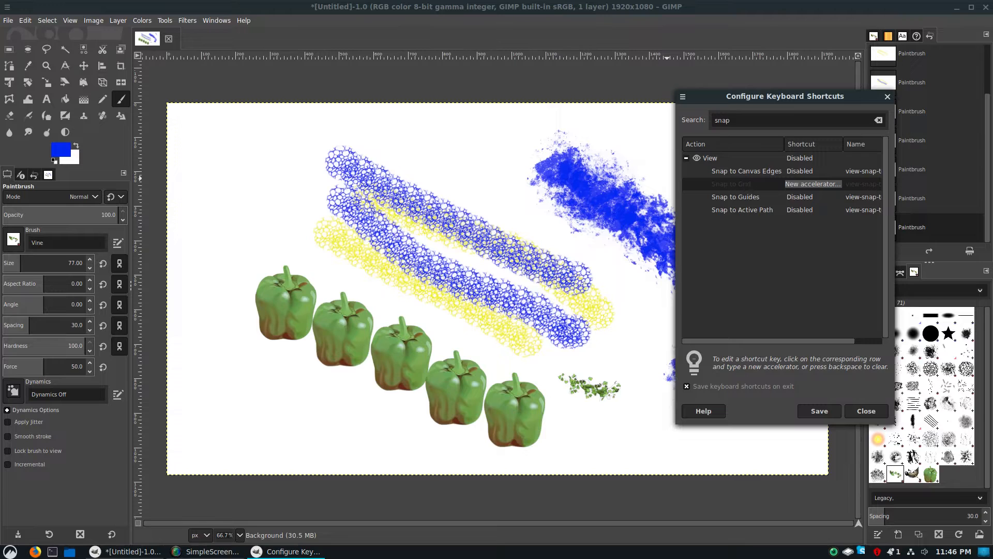
{"action": "key", "text": "ctrl+shift+q"}
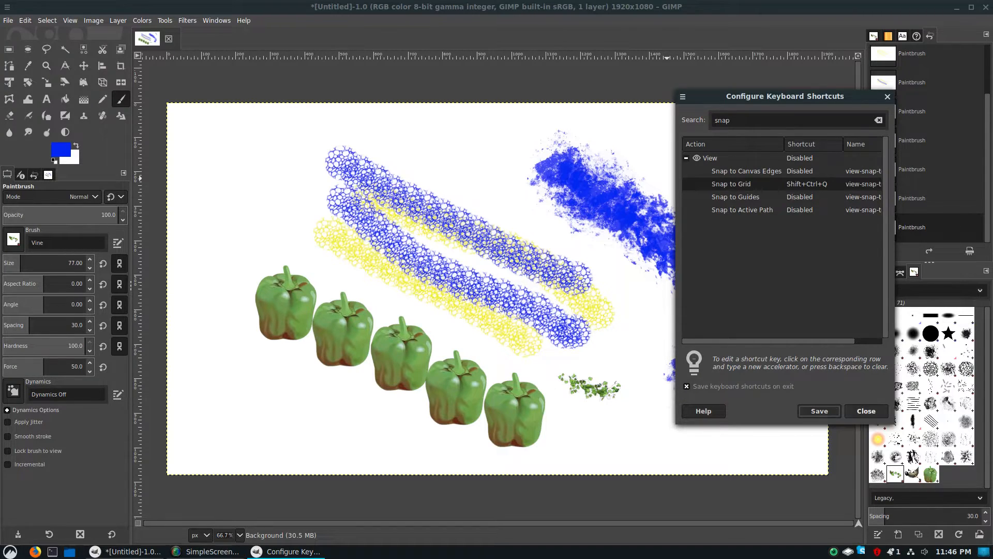
{"action": "left_click", "coordinate": [866, 411]}
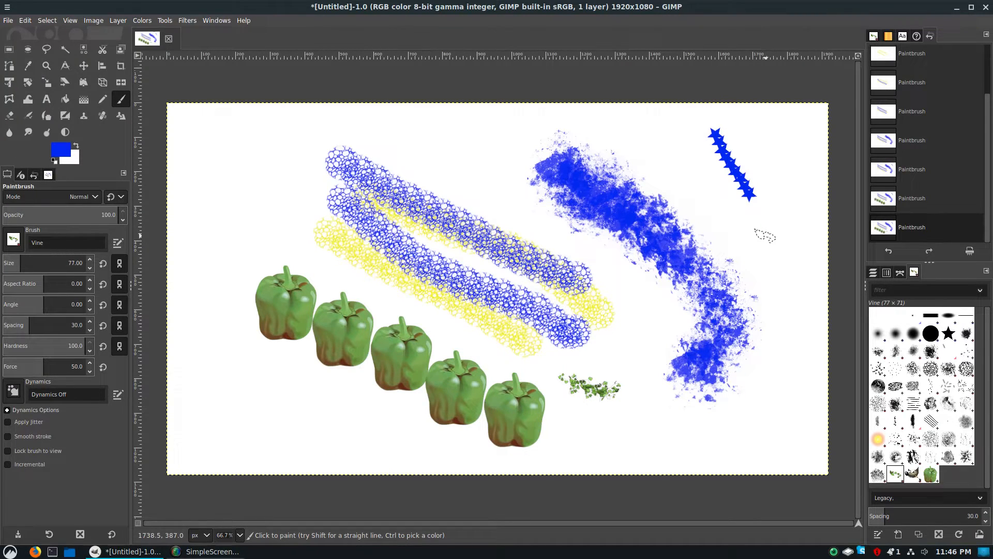
Step: Move the Patterns dialog into the dock group with Layers, and show Brushes in the upper group and Layers in the lower one
{"action": "scroll", "coordinate": [927, 150], "scroll_direction": "up", "scroll_amount": 3}
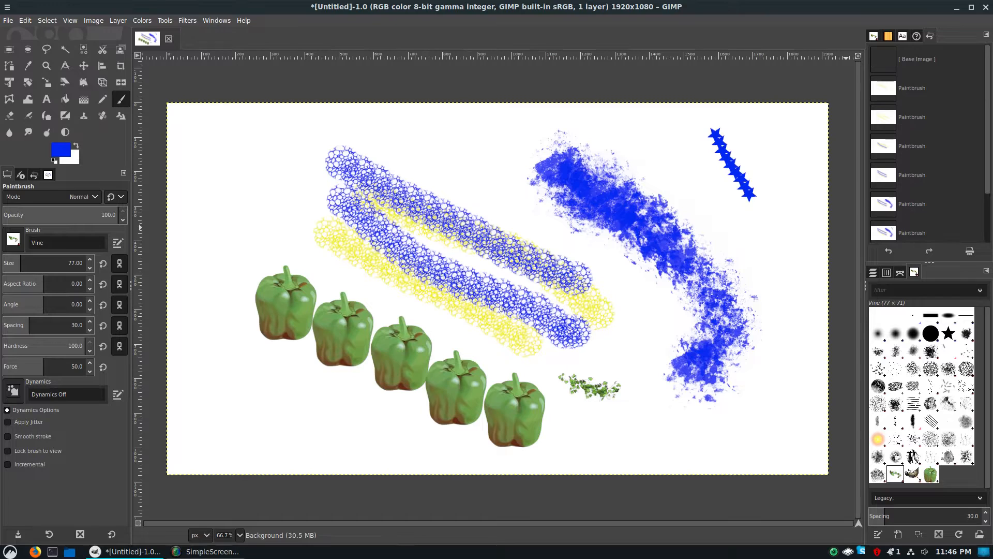
{"action": "left_click", "coordinate": [888, 37]}
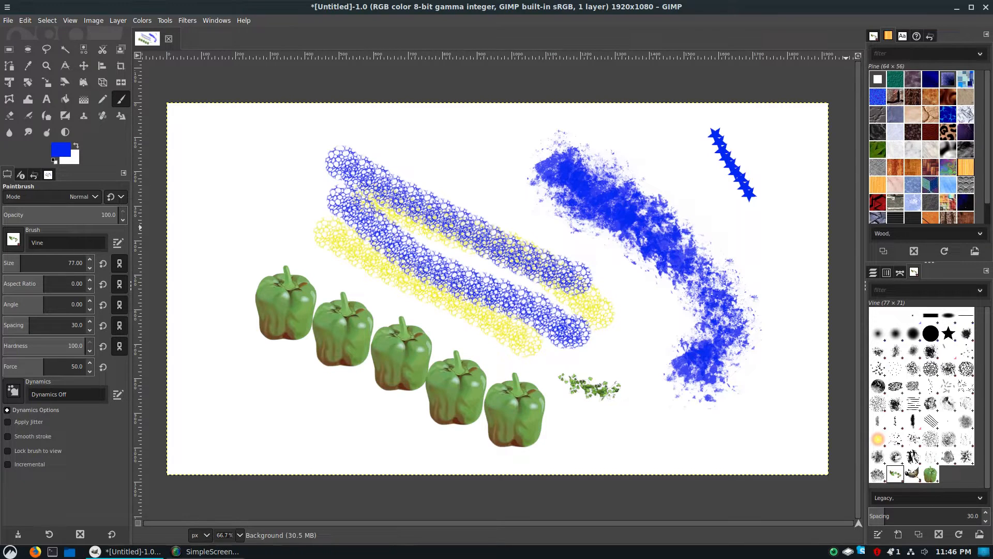
{"action": "left_click_drag", "start_coordinate": [888, 36], "coordinate": [929, 271]}
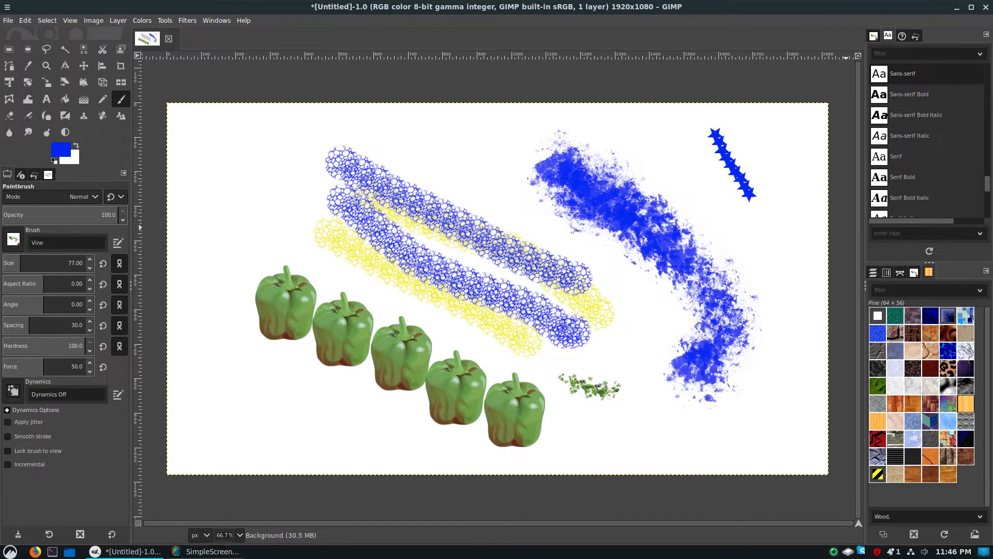
{"action": "left_click", "coordinate": [873, 36]}
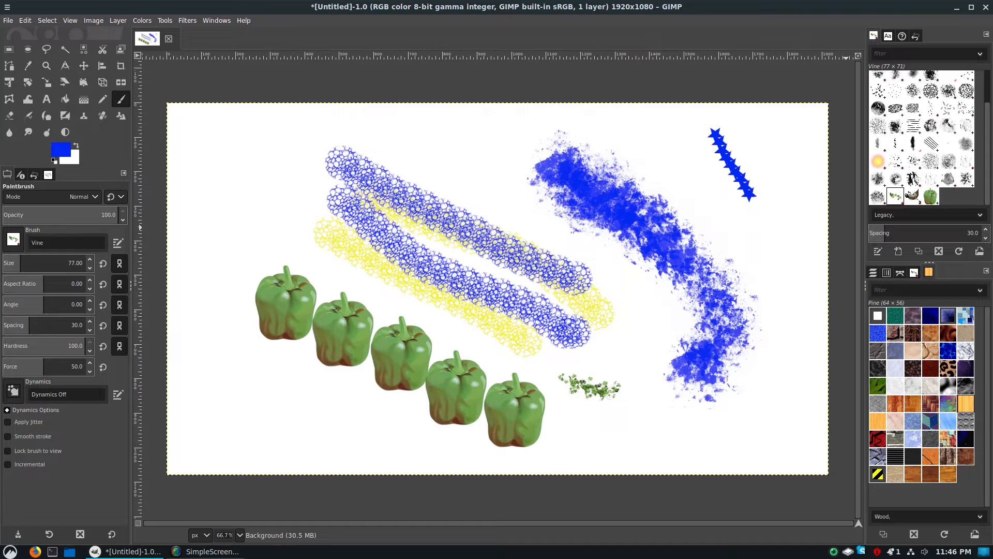
{"action": "left_click", "coordinate": [874, 273]}
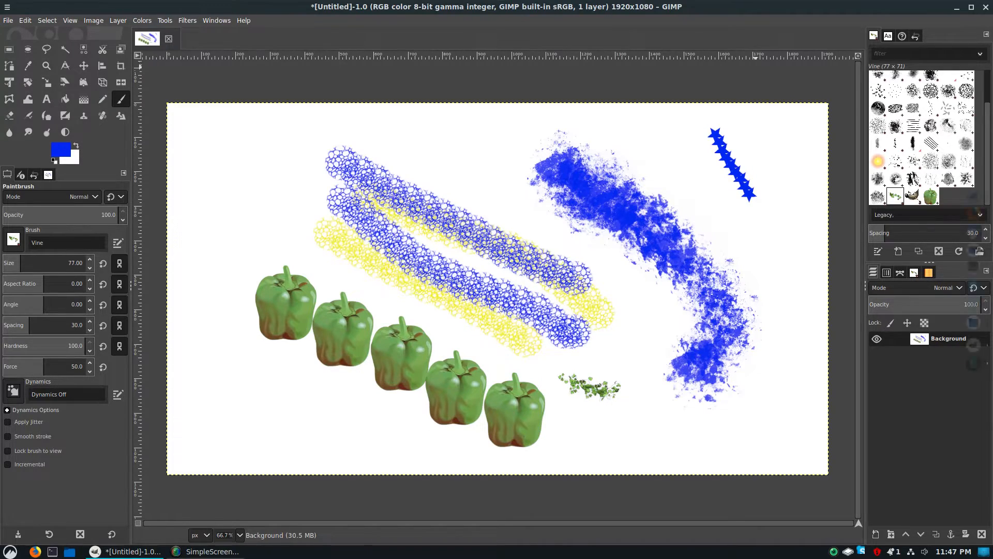
Step: Add a horizontal guide slightly above the canvas centre and a vertical guide through the second pepper
{"action": "left_click_drag", "start_coordinate": [541, 54], "coordinate": [542, 265]}
{"action": "left_click_drag", "start_coordinate": [138, 258], "coordinate": [362, 258]}
Step: Test the Snap to Grid shortcut by toggling the option on, and turn Snap to Grid back off
{"action": "left_click", "coordinate": [70, 21]}
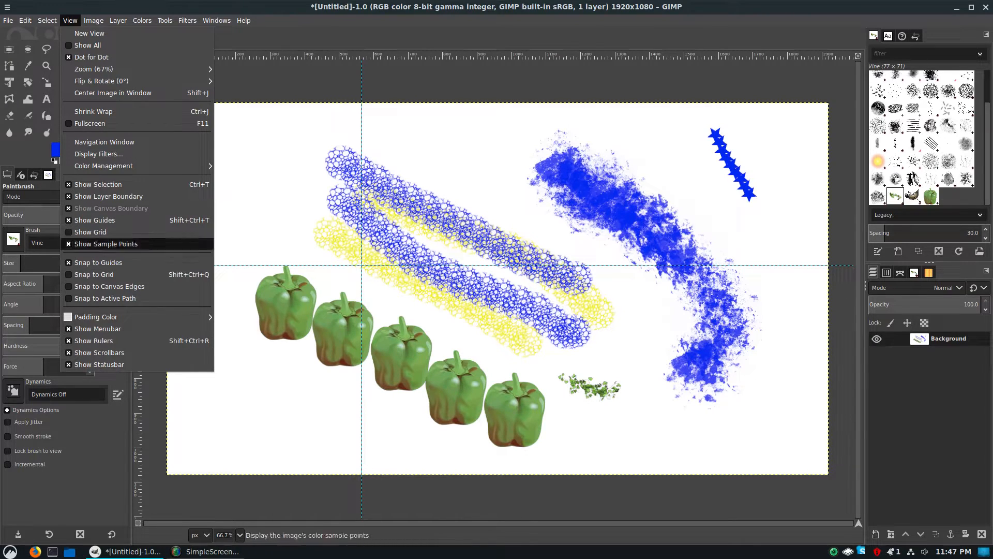
{"action": "key", "text": "Escape"}
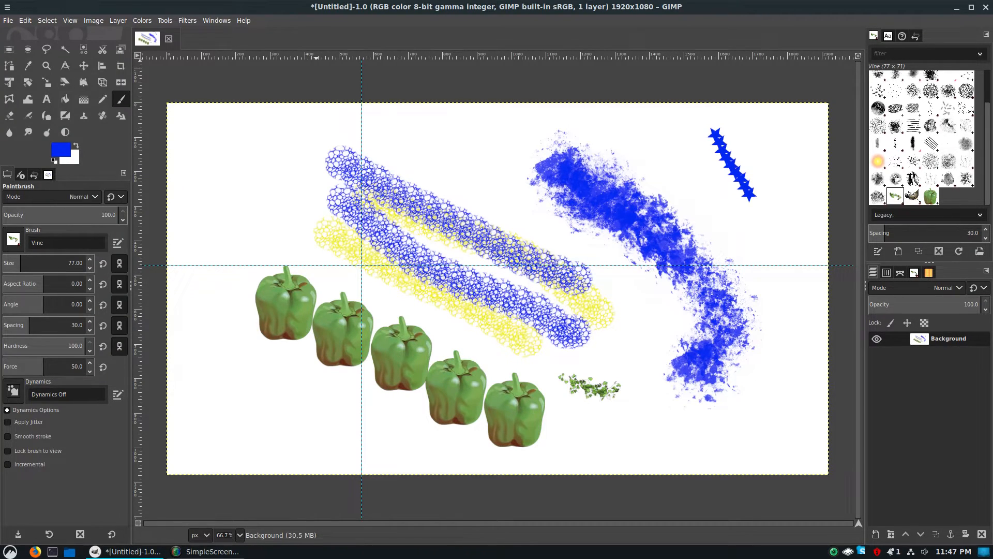
{"action": "left_click", "coordinate": [47, 20]}
{"action": "mouse_move", "coordinate": [70, 21]}
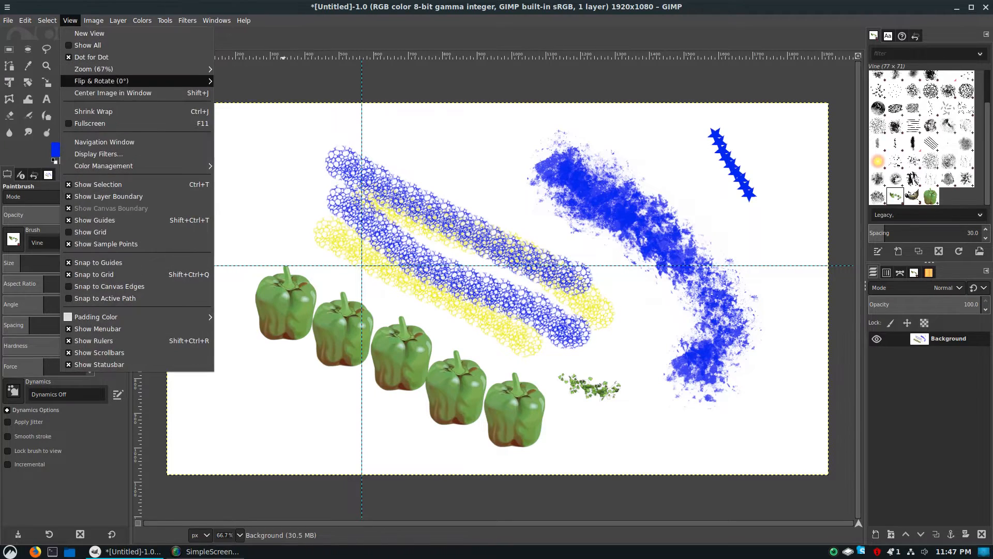
{"action": "left_click", "coordinate": [98, 274]}
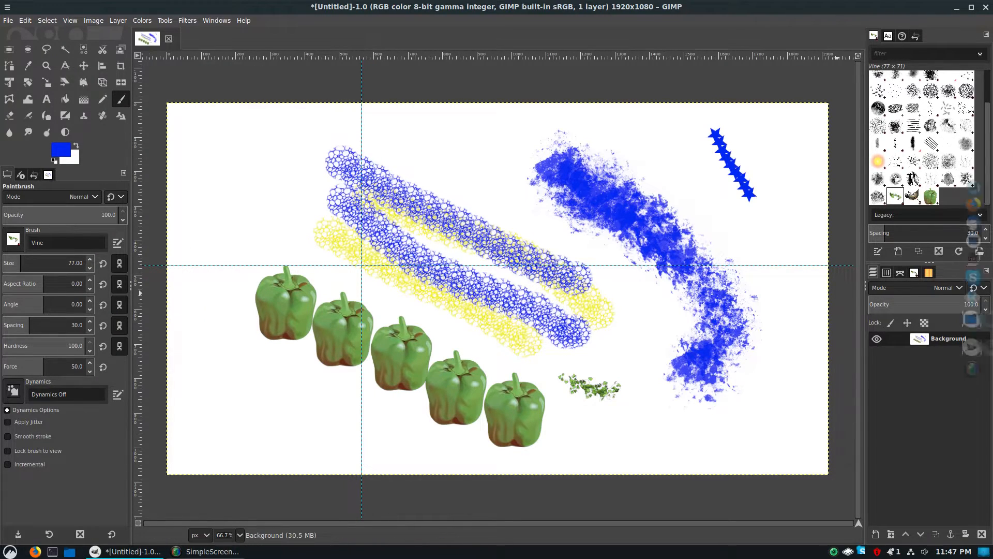
Step: Select the 2. Hardness 075 brush, paint a short diagonal stroke, and paint another below it with the brush size at 100
{"action": "scroll", "coordinate": [920, 137], "scroll_direction": "up", "scroll_amount": 3}
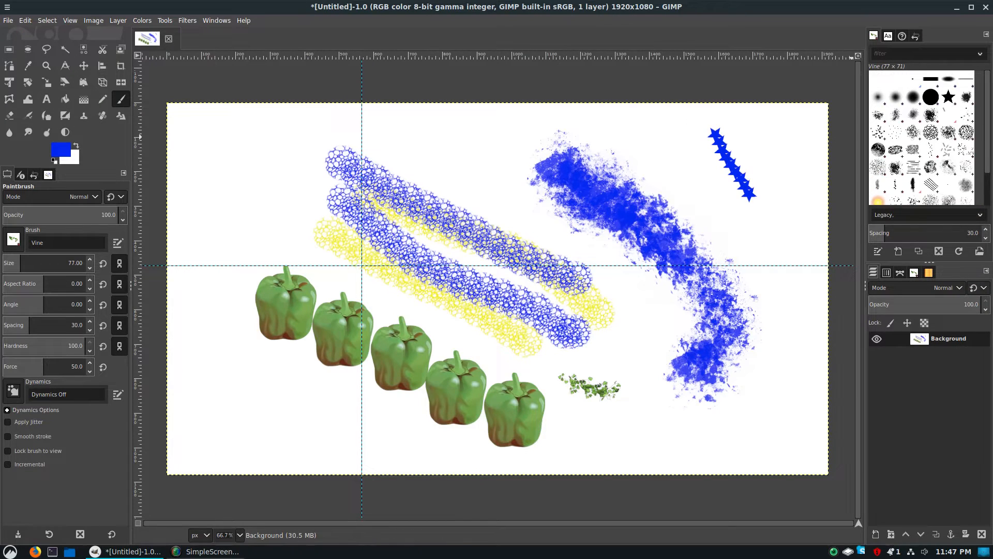
{"action": "left_click", "coordinate": [913, 97]}
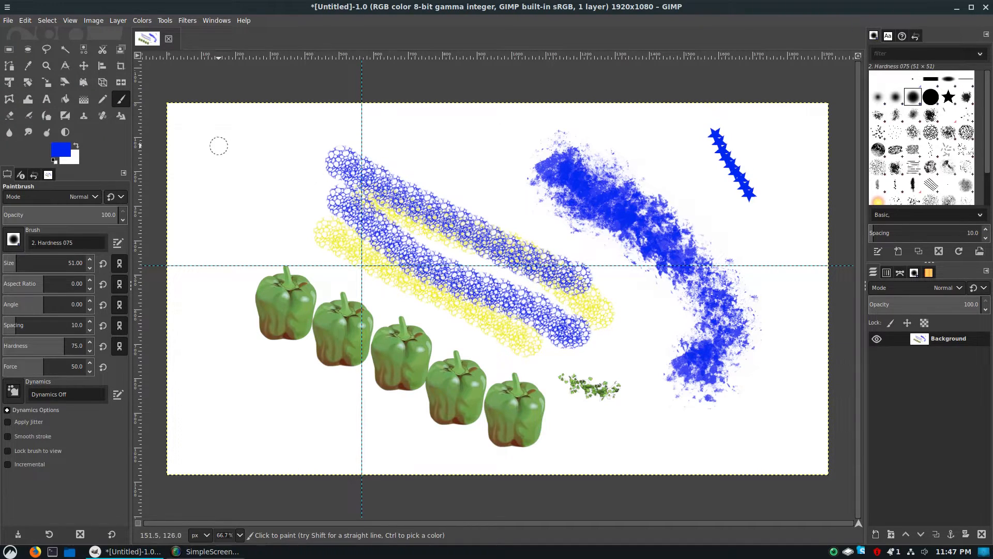
{"action": "left_click_drag", "start_coordinate": [219, 147], "coordinate": [253, 177]}
{"action": "left_click_drag", "start_coordinate": [46, 266], "coordinate": [71, 266]}
{"action": "left_click_drag", "start_coordinate": [221, 235], "coordinate": [240, 238]}
Step: Set the brush aspect ratio to 8 and paint a short stroke, and paint across the first two peppers at 19.2 opacity
{"action": "left_click", "coordinate": [37, 280]}
{"action": "left_click_drag", "start_coordinate": [37, 280], "coordinate": [59, 280]}
{"action": "left_click_drag", "start_coordinate": [206, 302], "coordinate": [212, 326]}
{"action": "left_click_drag", "start_coordinate": [34, 213], "coordinate": [25, 213]}
{"action": "mouse_move", "coordinate": [248, 224]}
{"action": "left_mouse_down"}
{"action": "mouse_move", "coordinate": [241, 240]}
{"action": "mouse_move", "coordinate": [300, 323]}
{"action": "mouse_move", "coordinate": [287, 263]}
{"action": "mouse_move", "coordinate": [362, 364]}
{"action": "mouse_move", "coordinate": [333, 294]}
{"action": "left_mouse_up"}
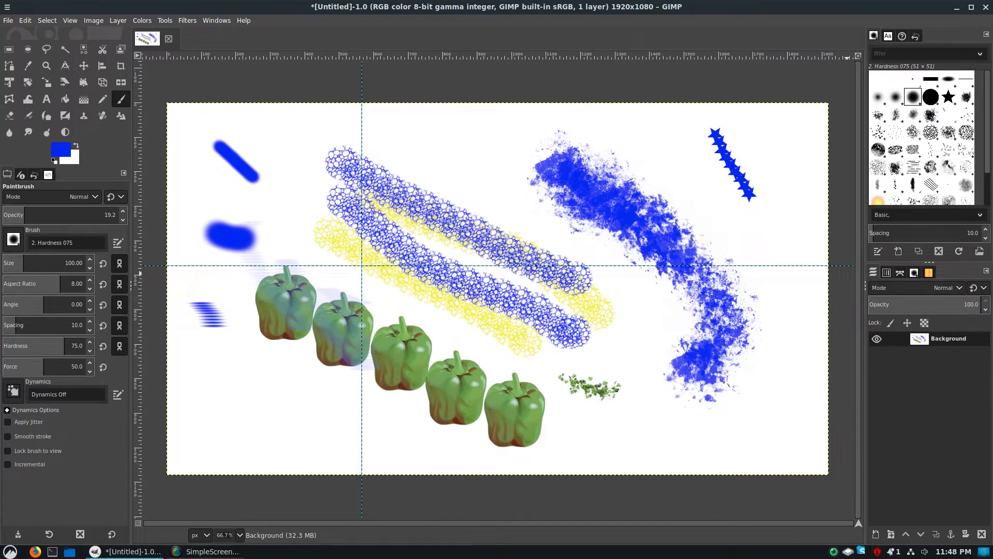
Step: Add a new transparent layer with the default settings and delete the Background layer
{"action": "left_click", "coordinate": [93, 21]}
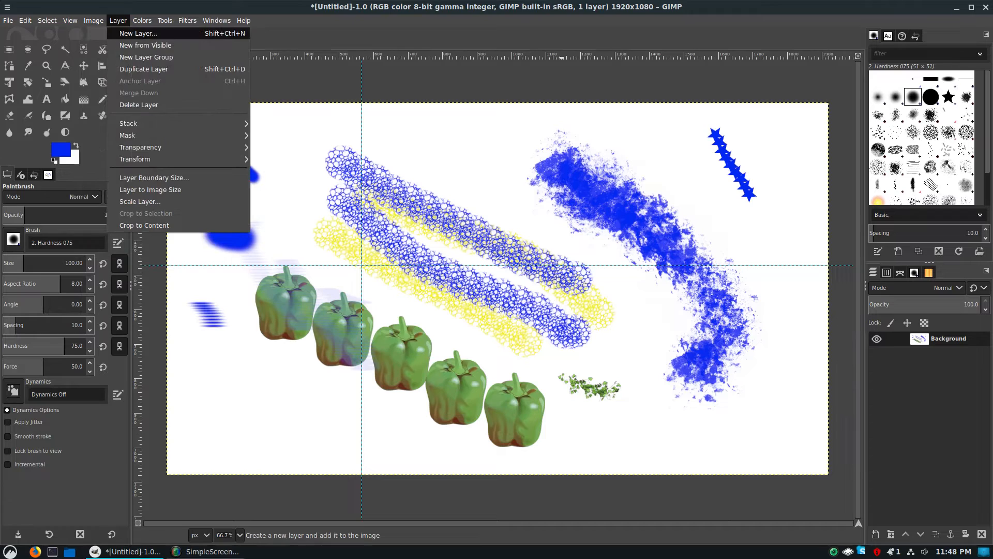
{"action": "left_click", "coordinate": [135, 33]}
{"action": "left_click", "coordinate": [626, 428]}
{"action": "right_click", "coordinate": [924, 354]}
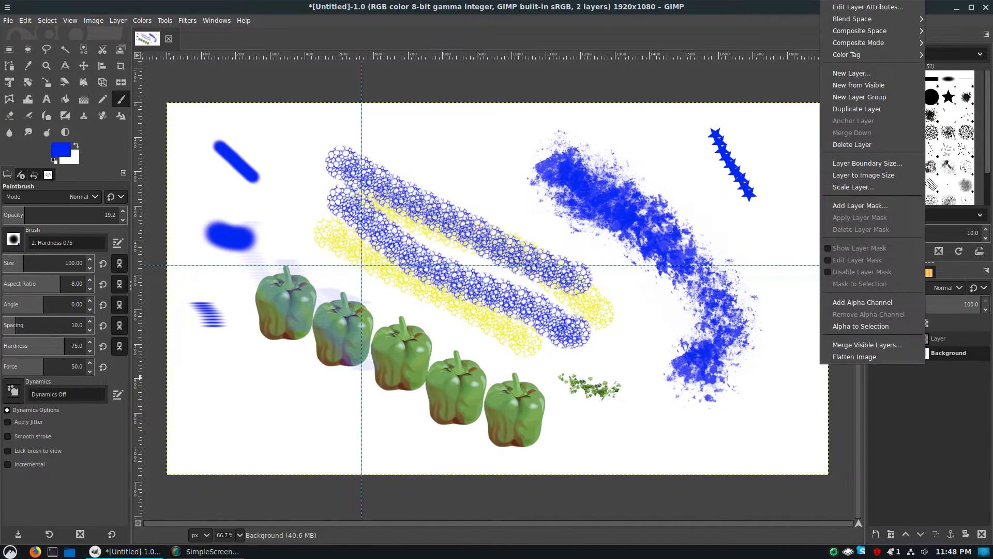
{"action": "left_click", "coordinate": [949, 442]}
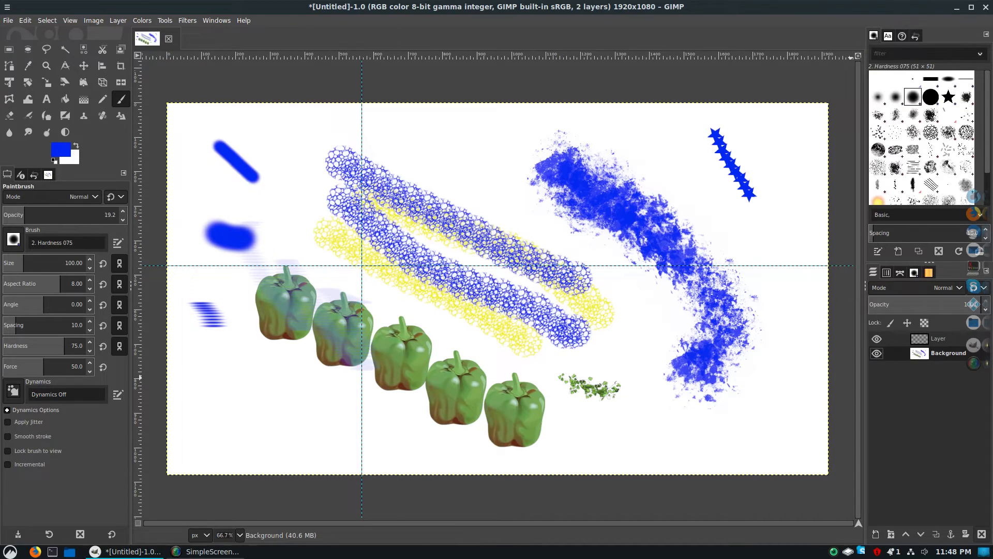
{"action": "left_click", "coordinate": [981, 534]}
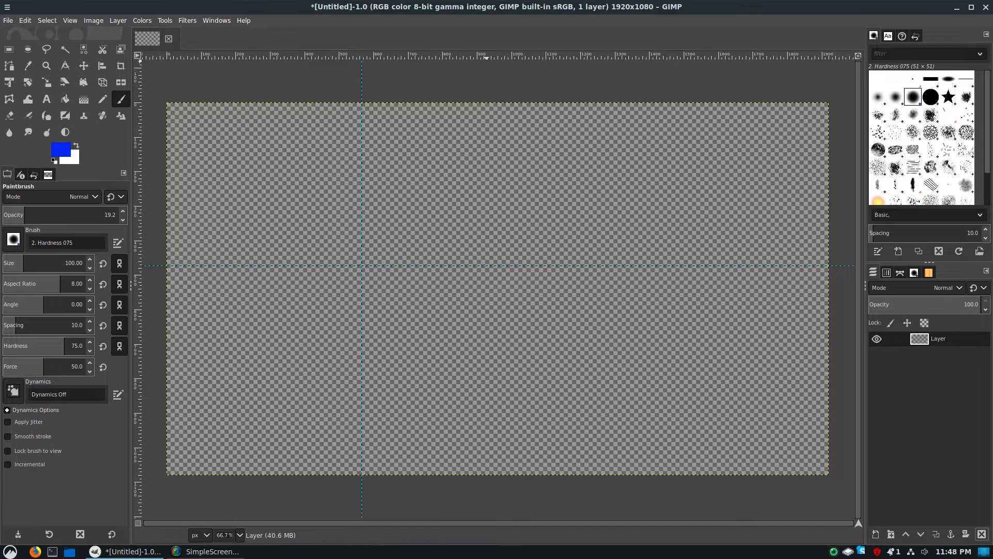
Step: Swap the foreground and background colors and fill the transparent layer with white using Bucket Fill
{"action": "left_click", "coordinate": [46, 99]}
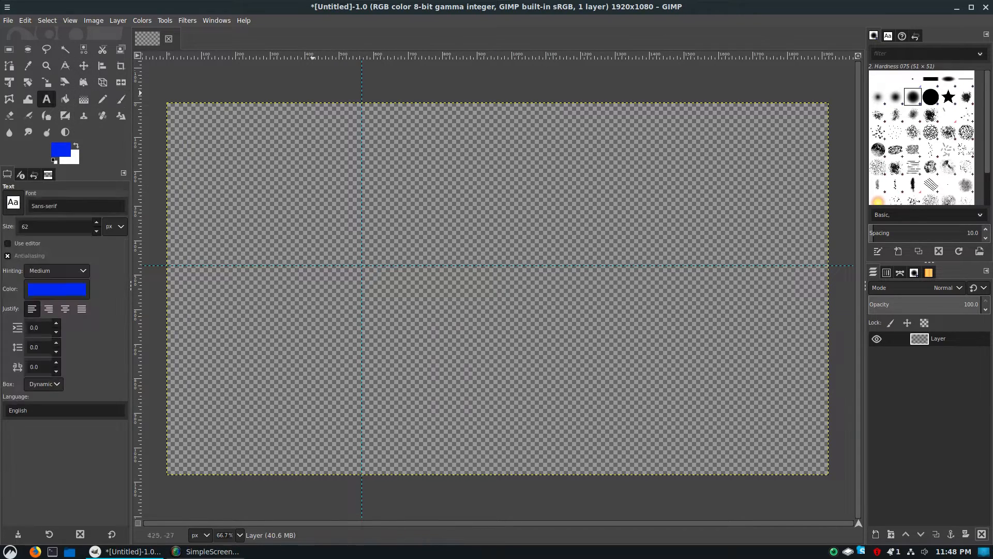
{"action": "key", "text": "x"}
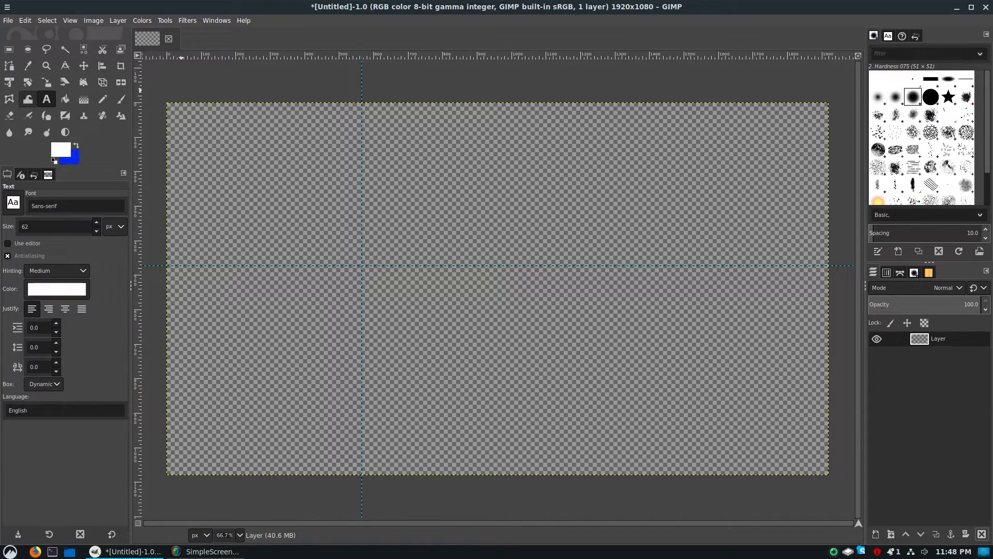
{"action": "left_click", "coordinate": [65, 99]}
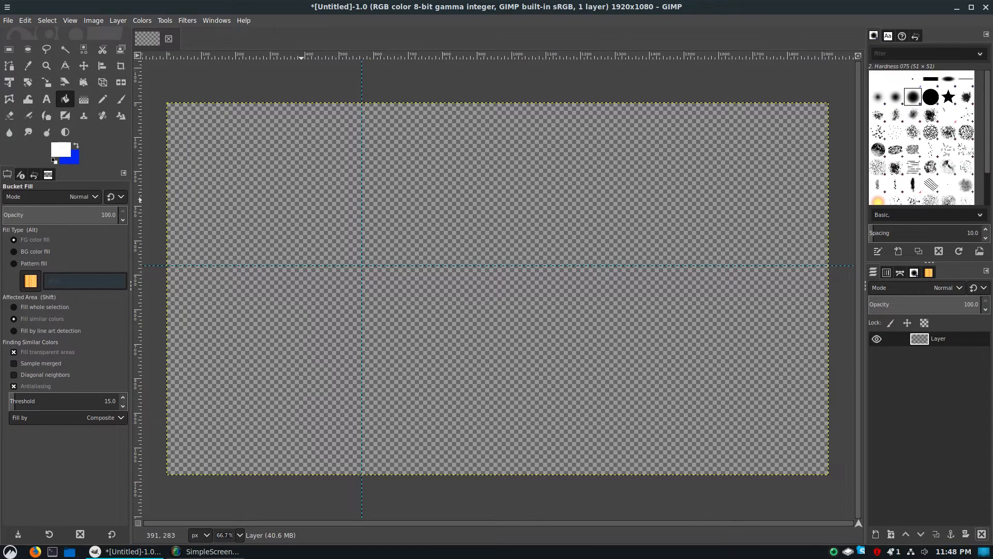
{"action": "left_click", "coordinate": [302, 200]}
Step: Choose the Text tool, swap the colors back, and set the foreground color to dark blue 000b43
{"action": "left_click", "coordinate": [46, 99]}
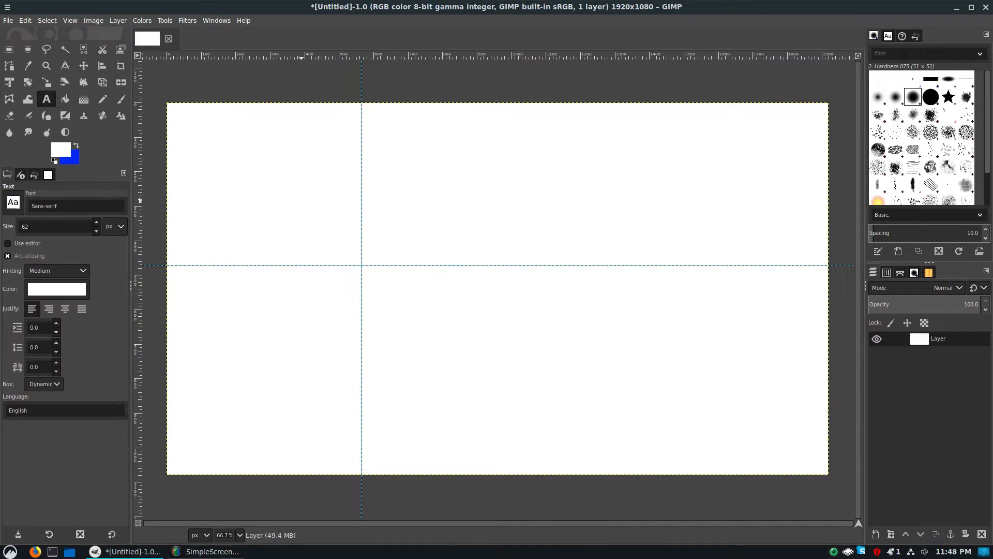
{"action": "key", "text": "x"}
{"action": "left_click", "coordinate": [60, 149]}
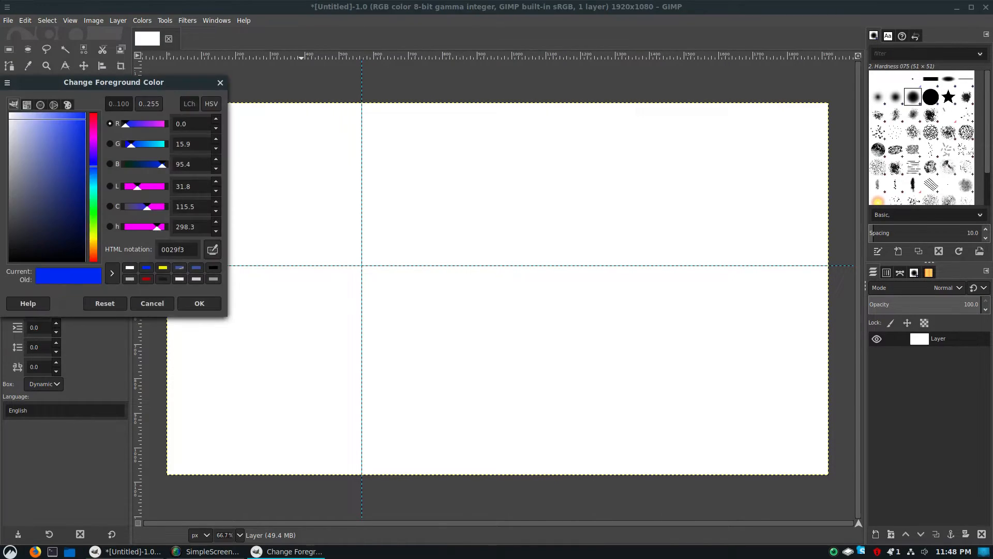
{"action": "left_click_drag", "start_coordinate": [85, 118], "coordinate": [84, 223]}
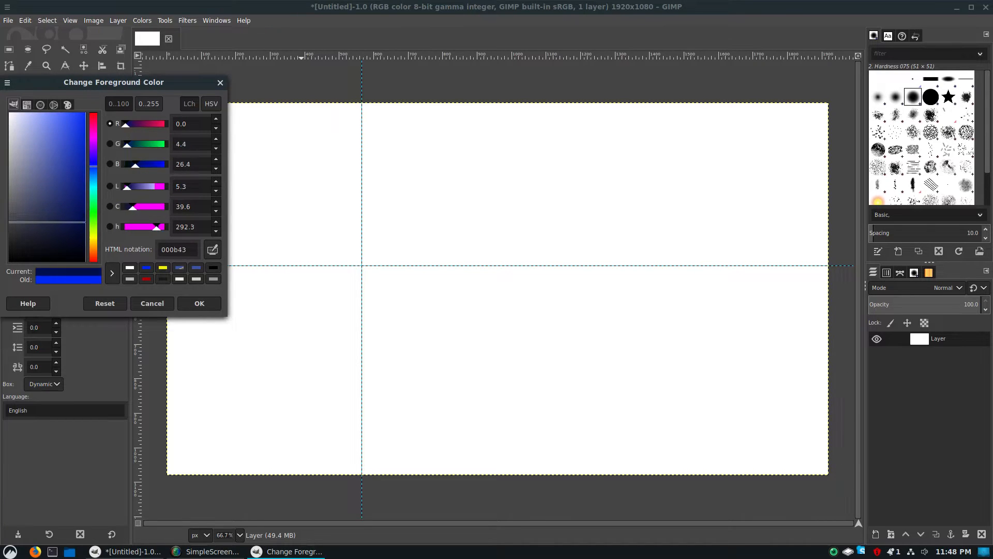
{"action": "left_click", "coordinate": [199, 303]}
Step: Add the text "This is some text" in the canvas's upper-left area, above the horizontal guide, and select all of it
{"action": "left_click", "coordinate": [249, 221]}
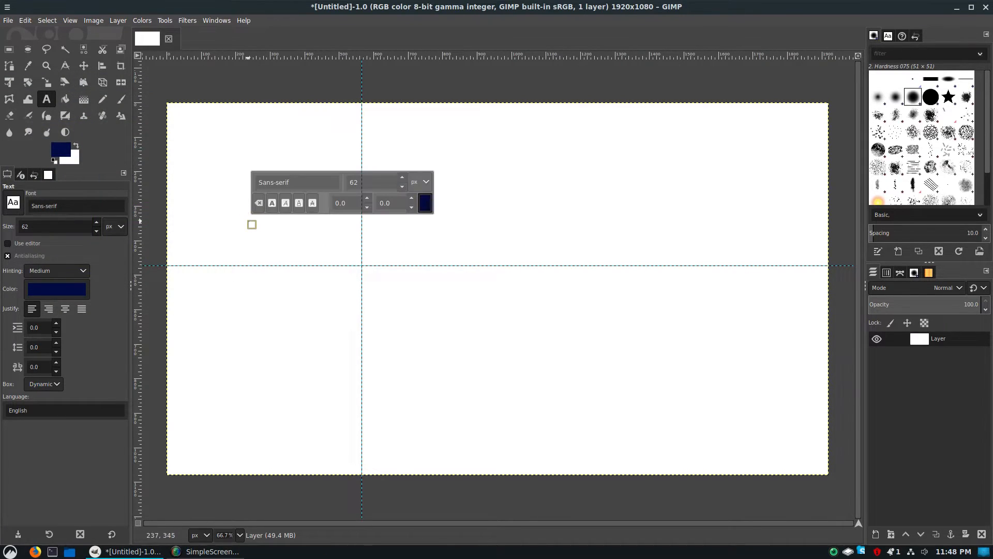
{"action": "type", "text": "This i"}
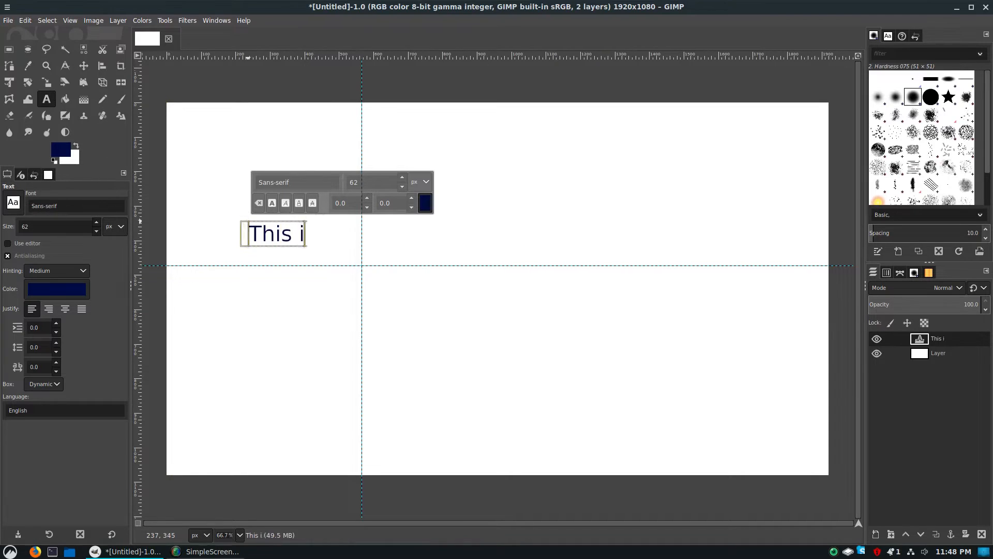
{"action": "type", "text": "s some text"}
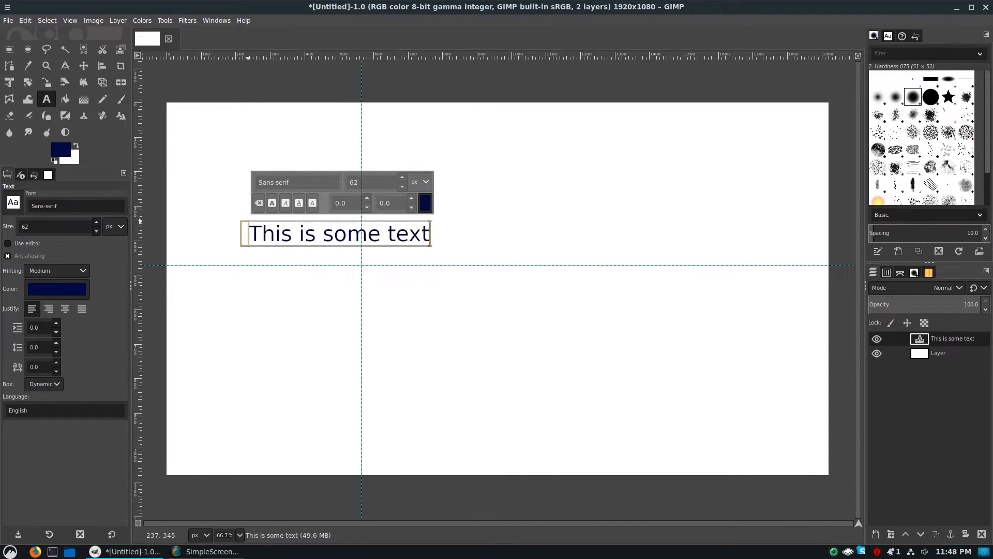
{"action": "triple_click", "coordinate": [366, 227]}
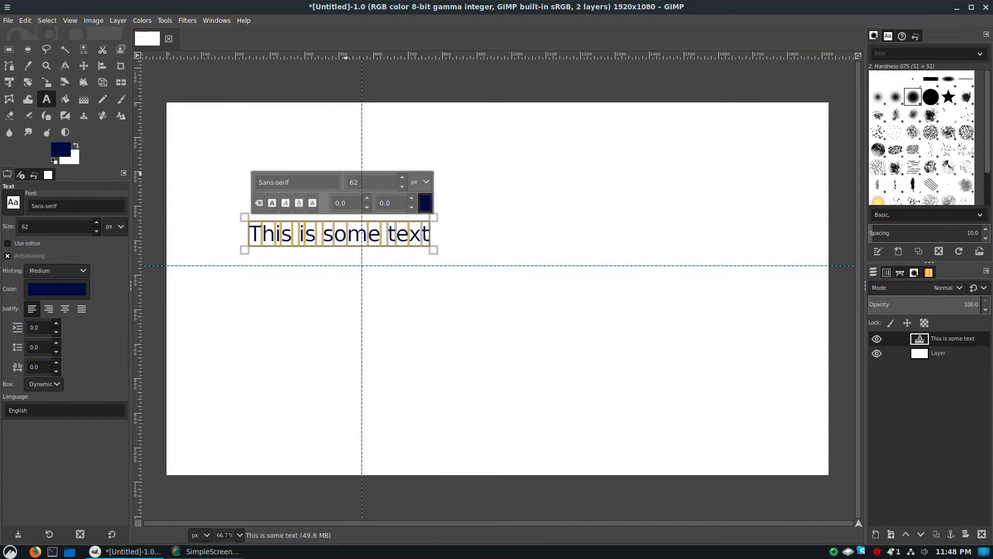
Step: Increase the selected text's size to 78 px and change its font to Open Sans Bold
{"action": "scroll", "coordinate": [349, 182], "scroll_direction": "up", "scroll_amount": 16}
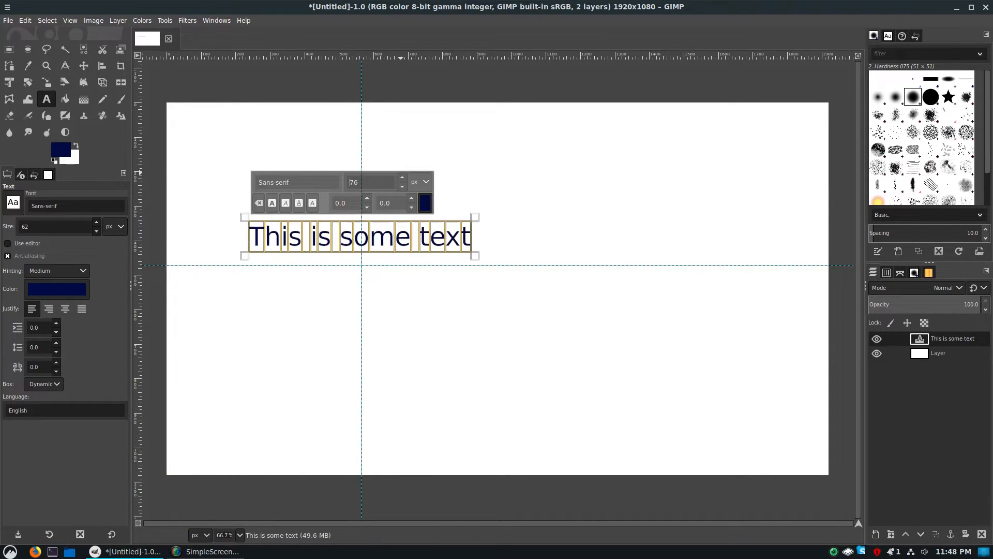
{"action": "left_click", "coordinate": [289, 182]}
{"action": "key", "text": "ctrl+a"}
{"action": "type", "text": "open"}
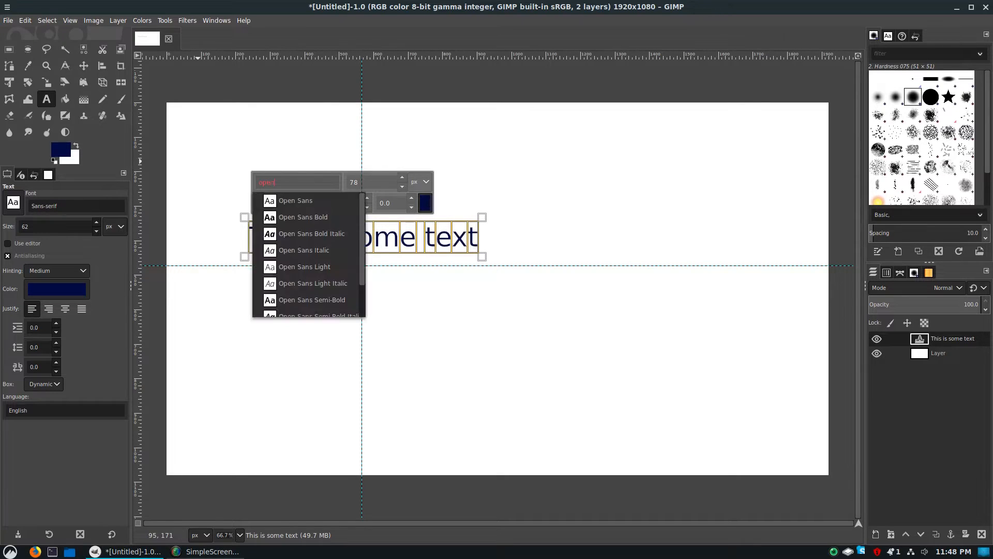
{"action": "left_click", "coordinate": [293, 216]}
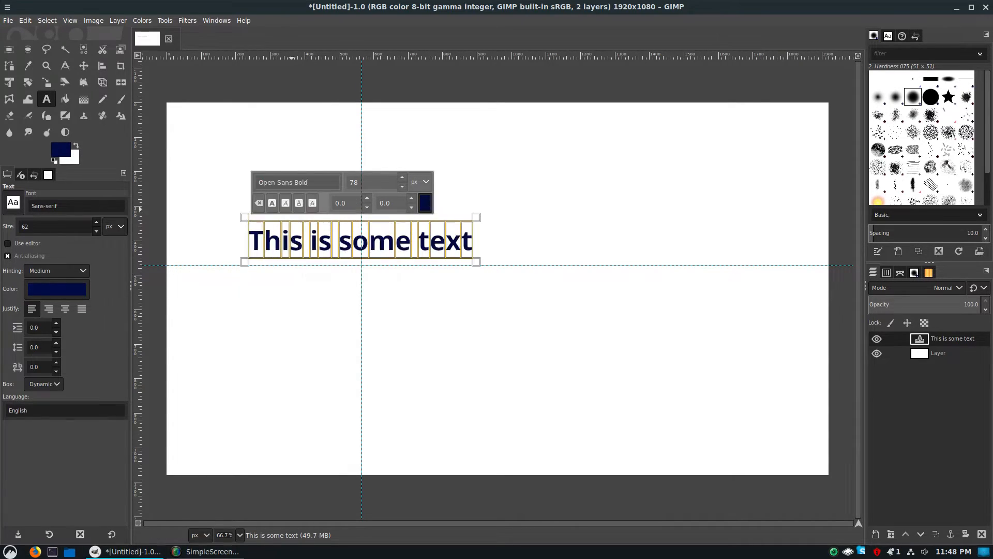
Step: Enlarge the selected text to a size of 91 px
{"action": "left_click", "coordinate": [400, 177]}
{"action": "left_click", "coordinate": [401, 177]}
{"action": "left_click", "coordinate": [401, 177]}
{"action": "left_click", "coordinate": [401, 177]}
{"action": "left_click", "coordinate": [401, 177]}
{"action": "left_click", "coordinate": [401, 177]}
{"action": "left_click", "coordinate": [401, 177]}
{"action": "left_click", "coordinate": [401, 177]}
{"action": "left_click", "coordinate": [401, 177]}
{"action": "left_click", "coordinate": [401, 177]}
{"action": "left_click", "coordinate": [400, 177]}
{"action": "left_click", "coordinate": [401, 177]}
{"action": "left_click", "coordinate": [401, 177]}
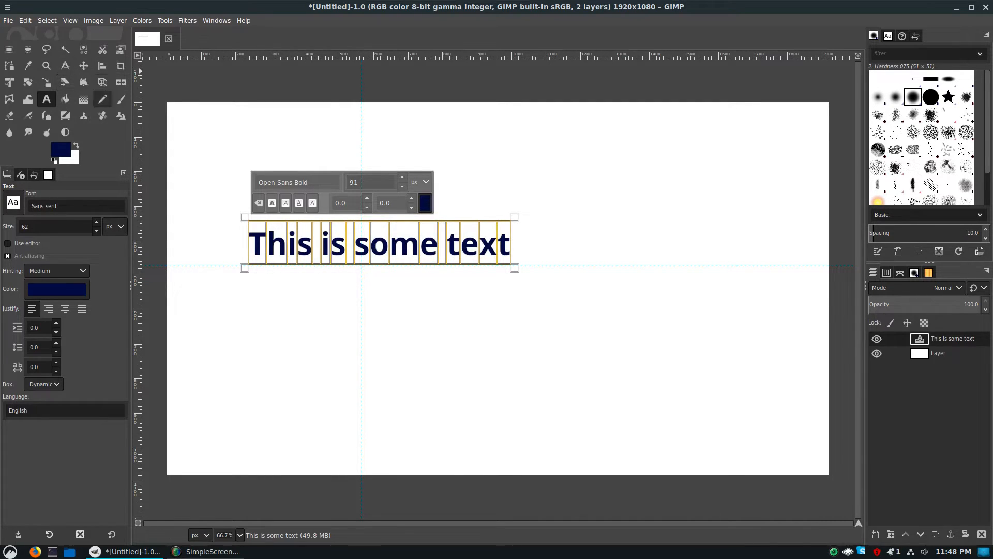
Step: Change the color of the selected text to a brighter, more saturated blue
{"action": "left_click", "coordinate": [425, 203]}
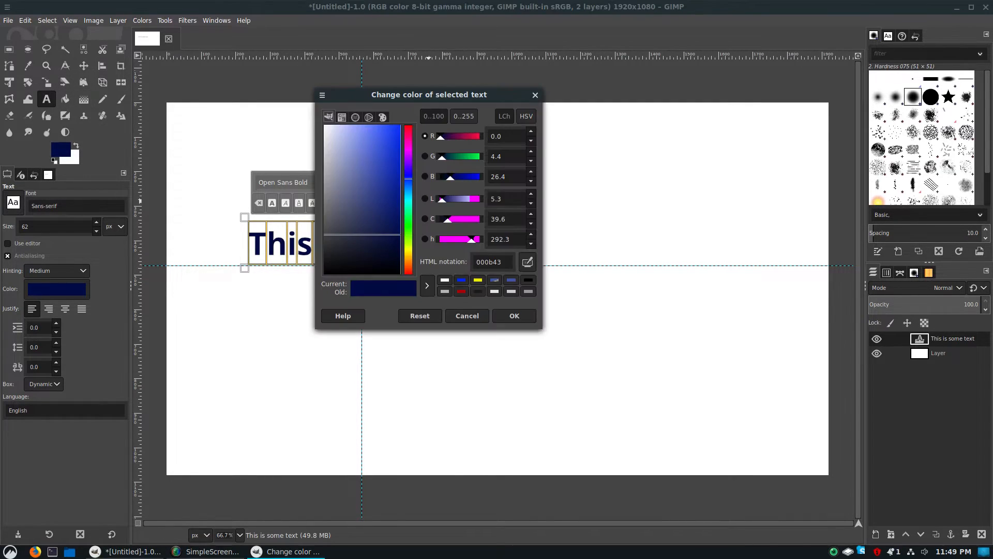
{"action": "left_click_drag", "start_coordinate": [352, 162], "coordinate": [395, 143]}
{"action": "left_click", "coordinate": [514, 316]}
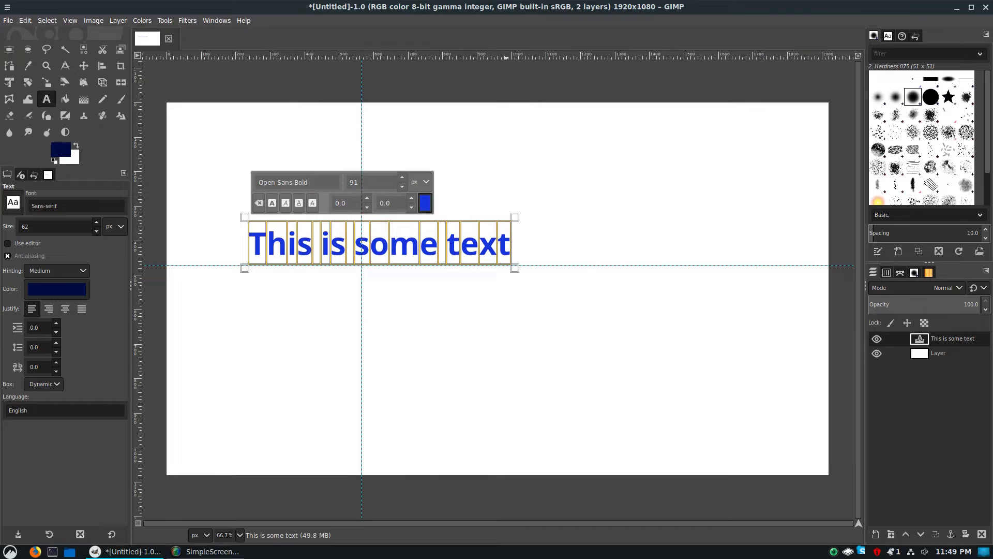
Step: Start a Drop Shadow filter on the text layer with X and Y offsets of 9.306, blur radius 13.19 and opacity 1.432
{"action": "left_click", "coordinate": [188, 20]}
{"action": "mouse_move", "coordinate": [165, 20]}
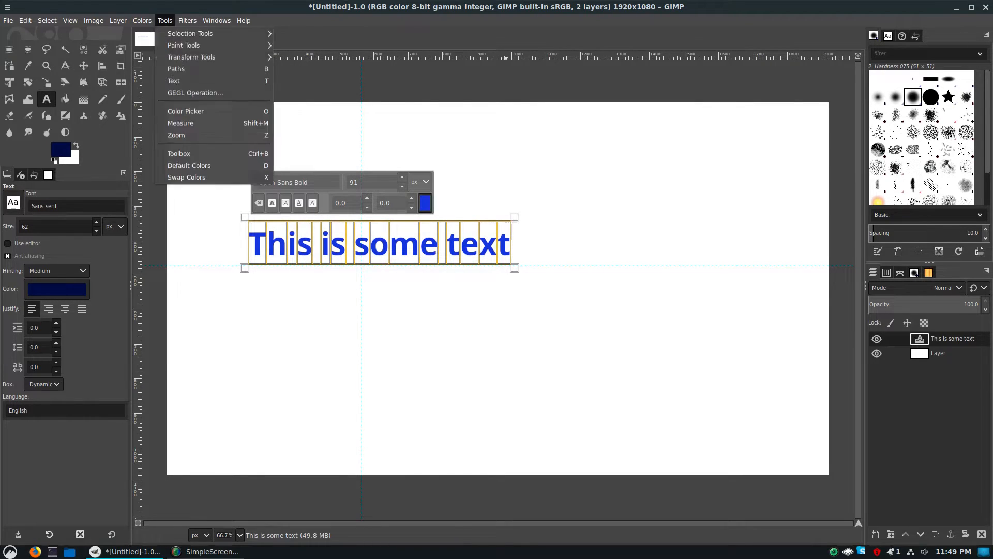
{"action": "mouse_move", "coordinate": [218, 111]}
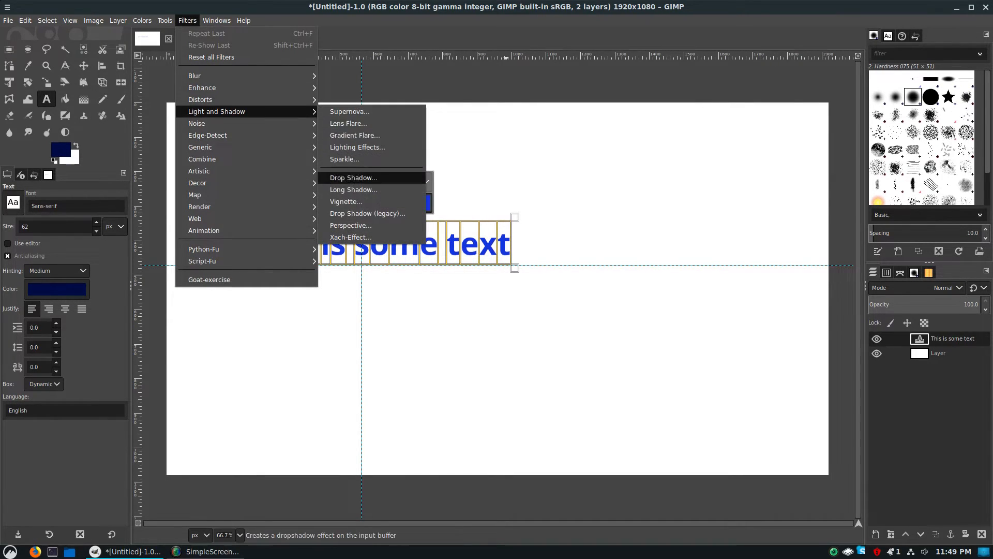
{"action": "left_click", "coordinate": [353, 178]}
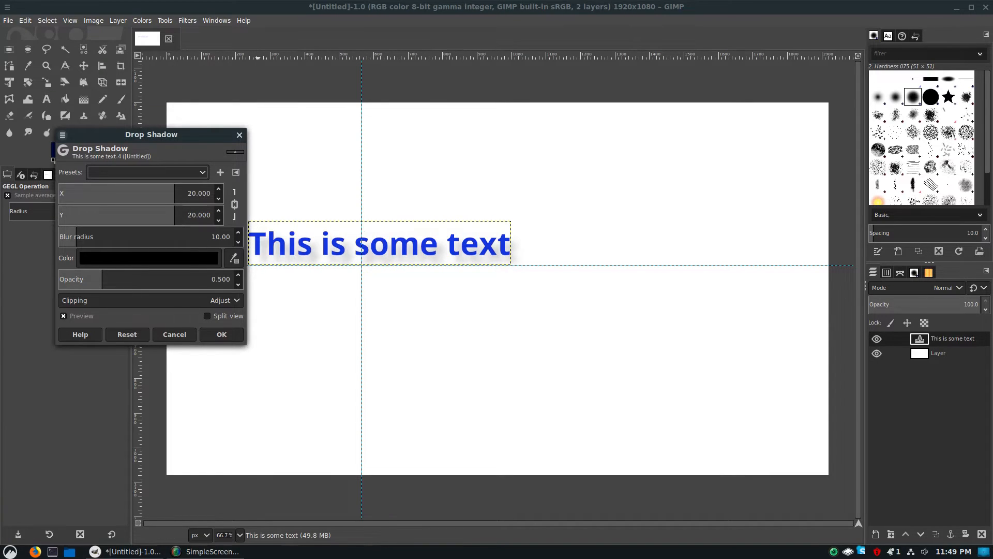
{"action": "left_click_drag", "start_coordinate": [222, 238], "coordinate": [215, 237]}
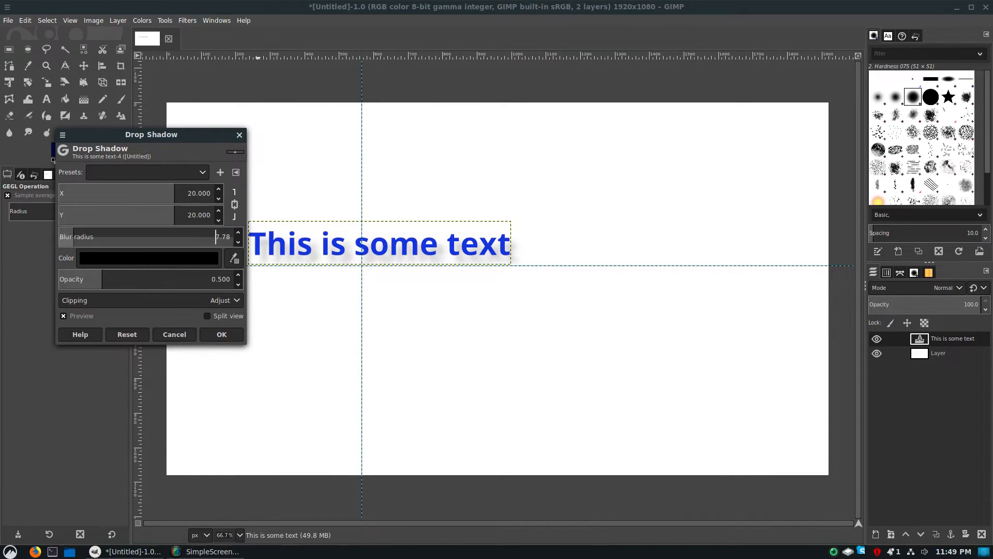
{"action": "left_click_drag", "start_coordinate": [212, 280], "coordinate": [212, 278]}
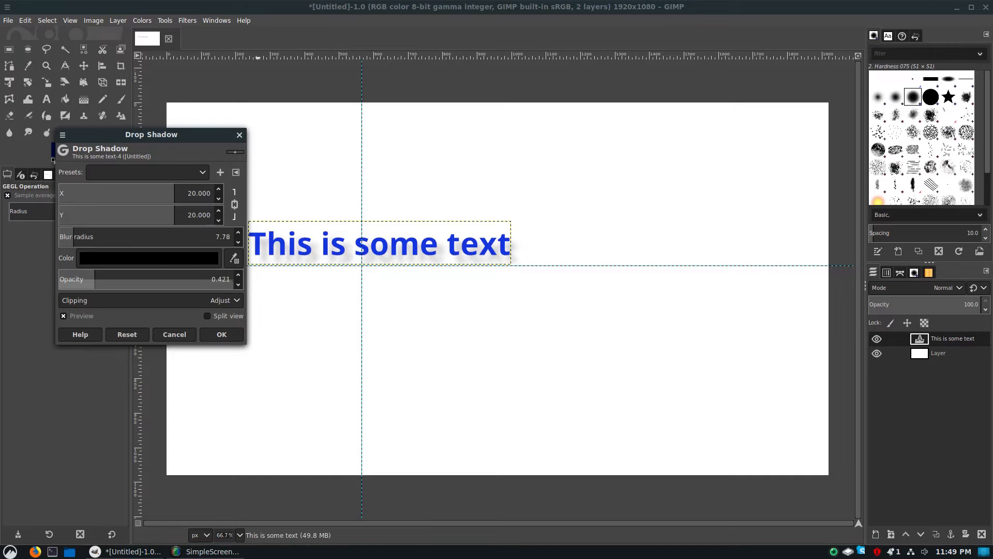
{"action": "left_click_drag", "start_coordinate": [172, 198], "coordinate": [13, 198]}
{"action": "left_click_drag", "start_coordinate": [150, 241], "coordinate": [212, 242]}
{"action": "left_click_drag", "start_coordinate": [155, 283], "coordinate": [212, 282]}
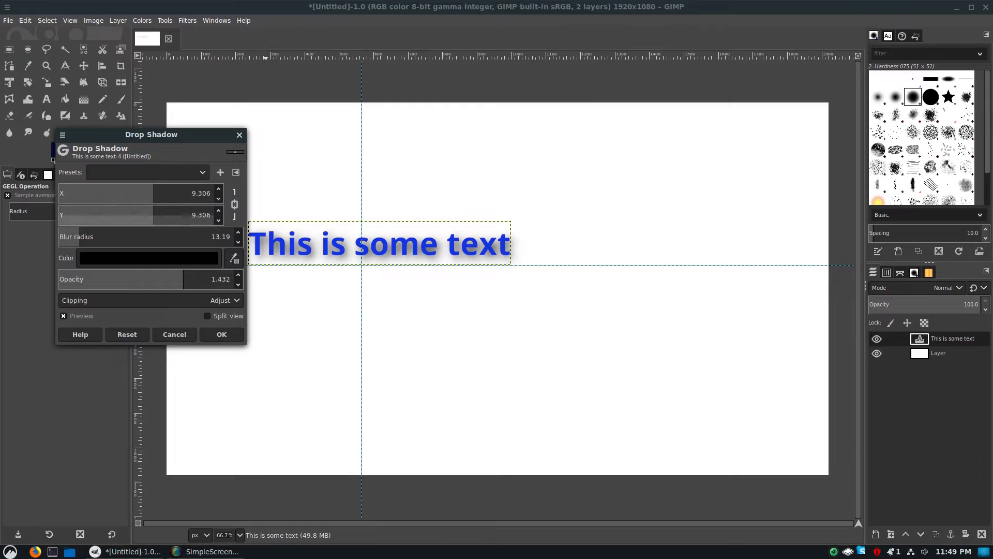
Step: Refine the shadow to X and Y offsets of 6.879, blur radius 6.03 and opacity 1.427, and apply it
{"action": "left_click_drag", "start_coordinate": [93, 232], "coordinate": [70, 231]}
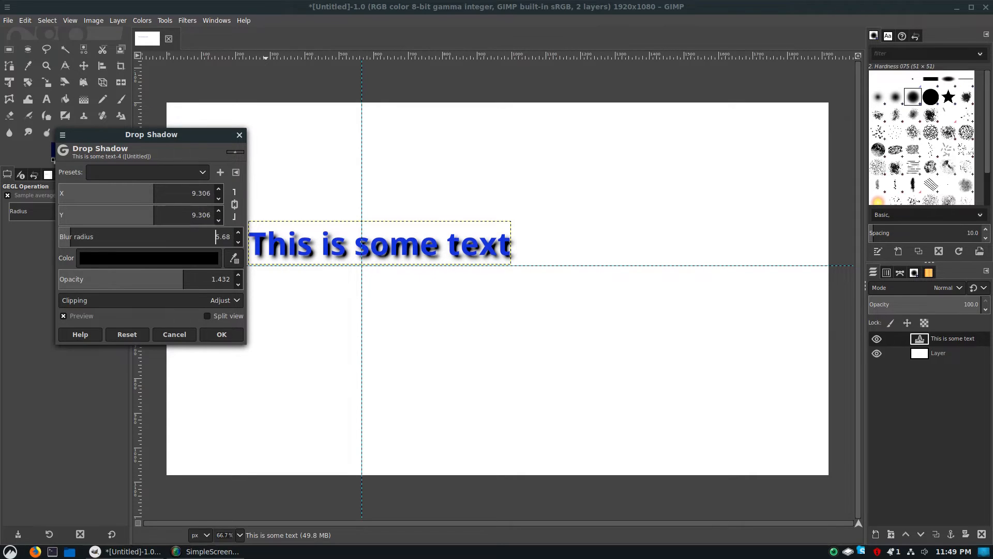
{"action": "left_click_drag", "start_coordinate": [153, 198], "coordinate": [103, 199]}
{"action": "left_click_drag", "start_coordinate": [183, 283], "coordinate": [182, 283]}
{"action": "left_click_drag", "start_coordinate": [98, 232], "coordinate": [71, 231]}
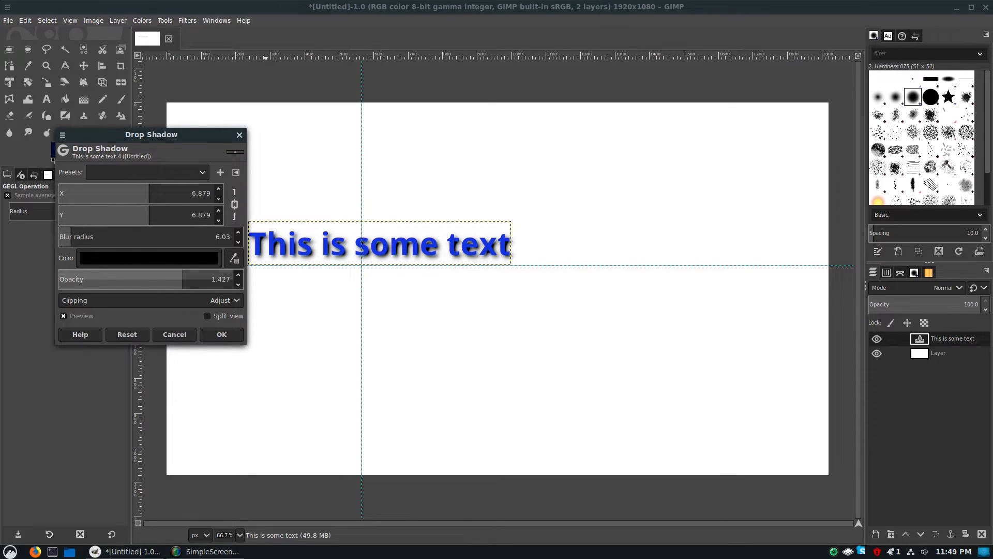
{"action": "left_click", "coordinate": [221, 334]}
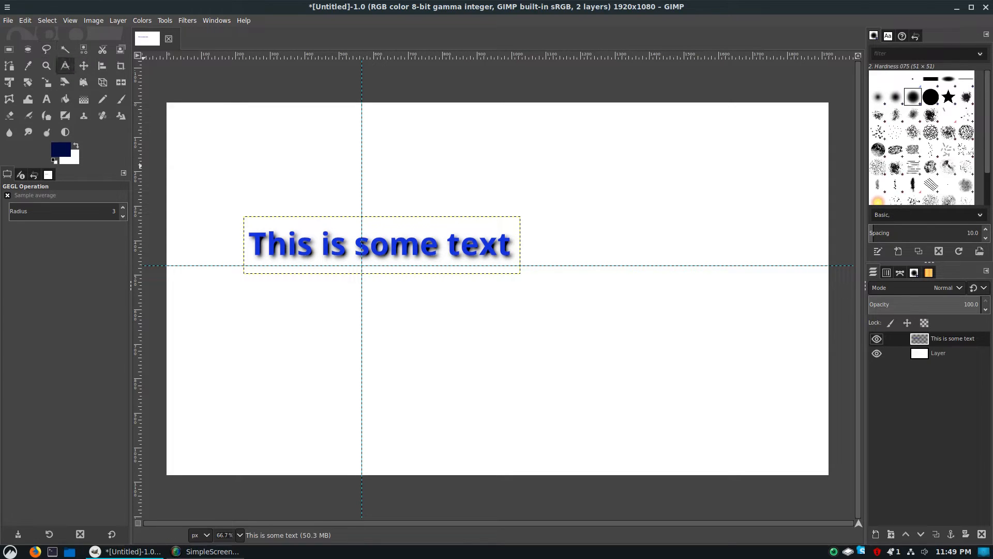
Step: Reopen the shadowed text with the Text tool, choosing to edit the existing layer and discard its modifications
{"action": "key", "text": "n"}
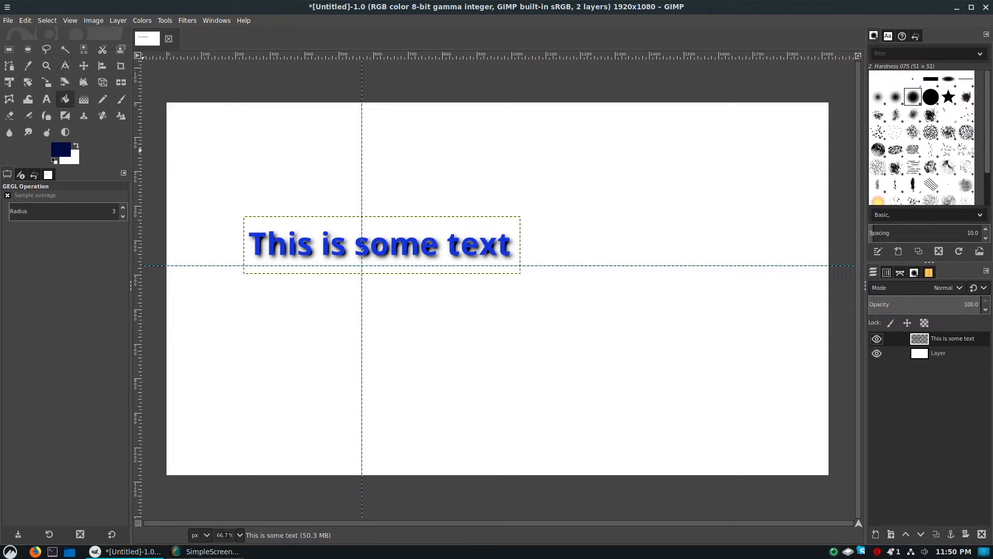
{"action": "left_click", "coordinate": [46, 99]}
{"action": "left_click", "coordinate": [379, 246]}
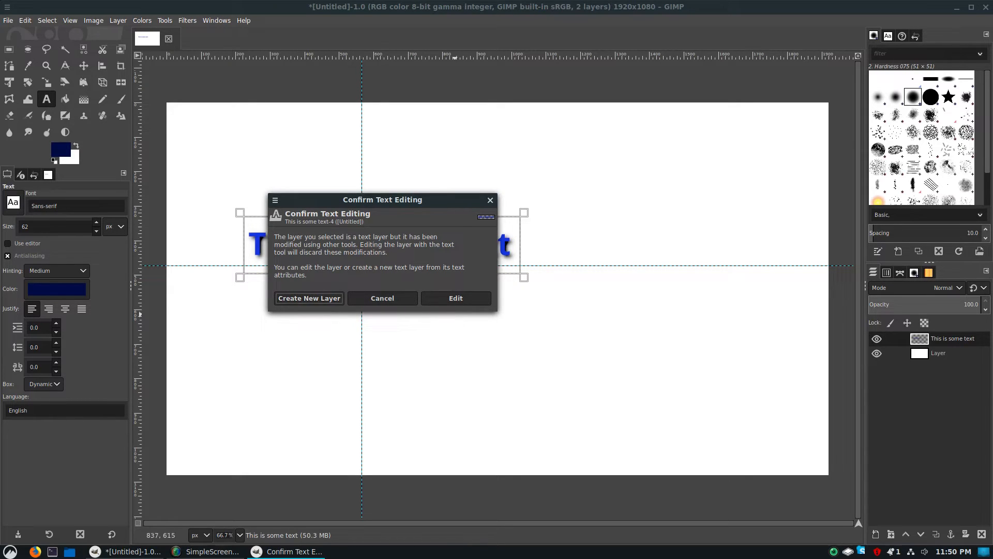
{"action": "left_click", "coordinate": [456, 298]}
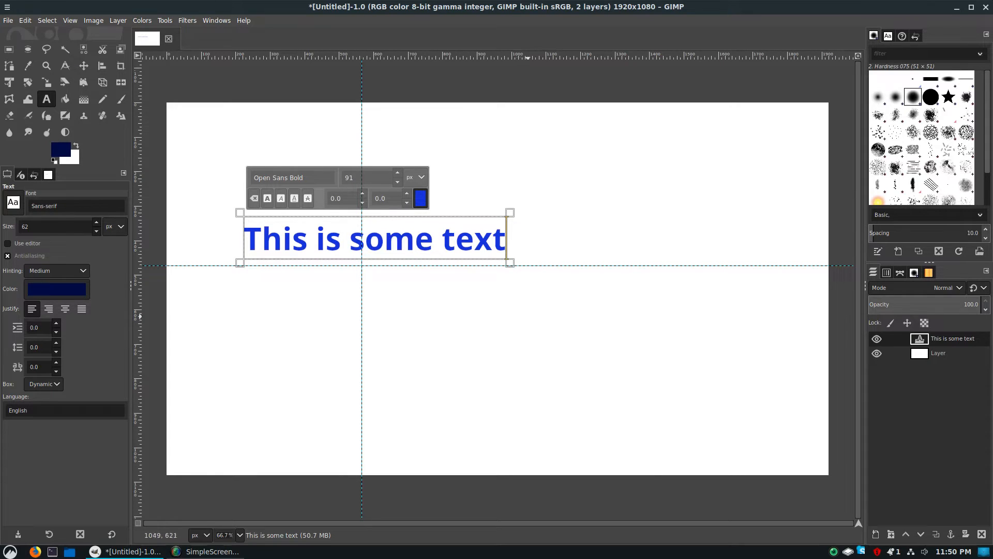
Step: Insert an extra "e" so the text reads "This is some teext", and repeat the Drop Shadow filter on the layer
{"action": "left_click", "coordinate": [455, 238]}
{"action": "type", "text": "e"}
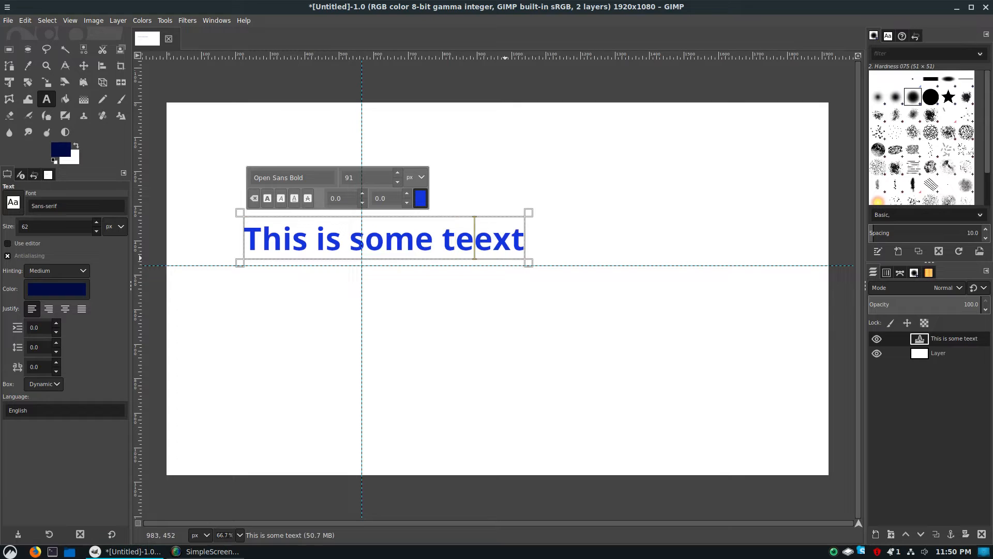
{"action": "left_click", "coordinate": [690, 330]}
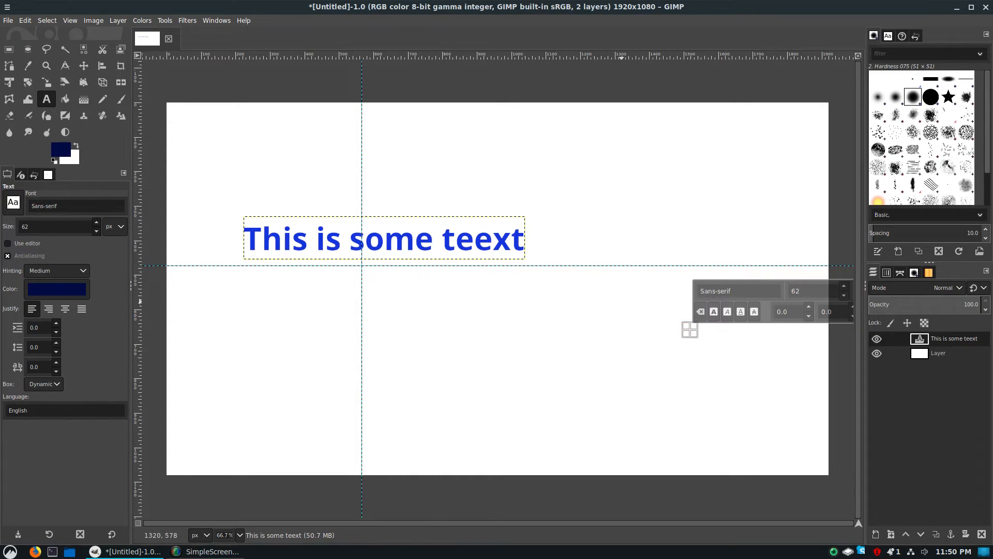
{"action": "key", "text": "ctrl+f"}
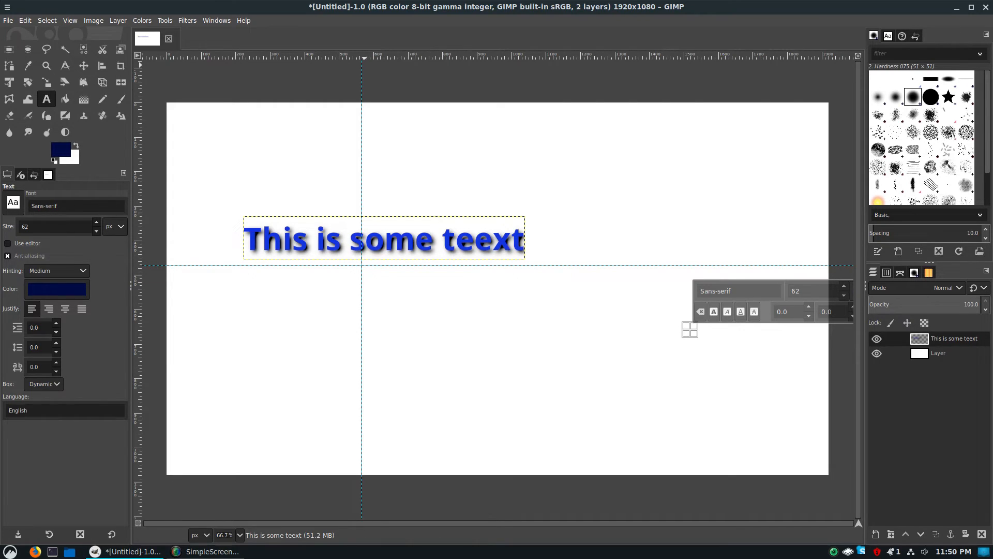
{"action": "left_click", "coordinate": [187, 21]}
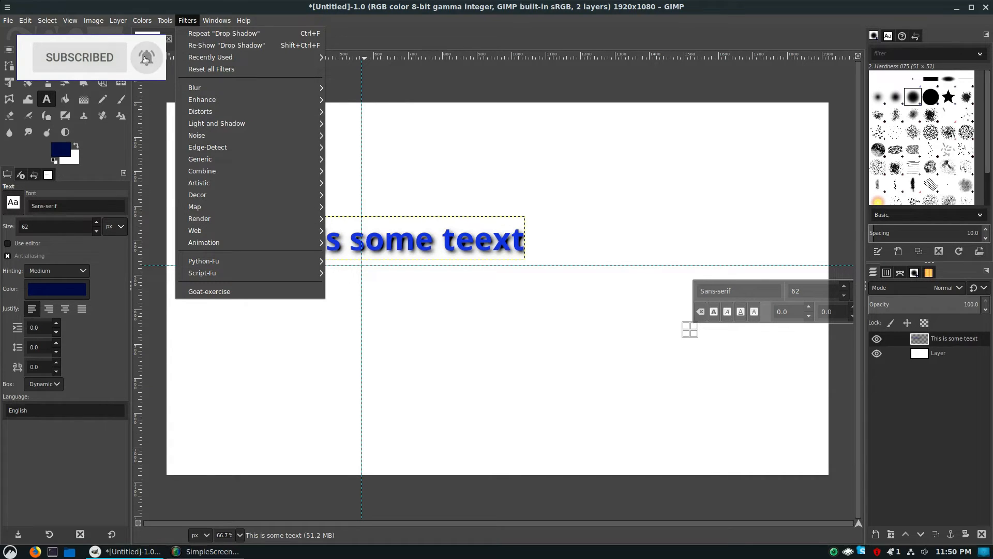
{"action": "mouse_move", "coordinate": [93, 21]}
{"action": "key", "text": "Escape"}
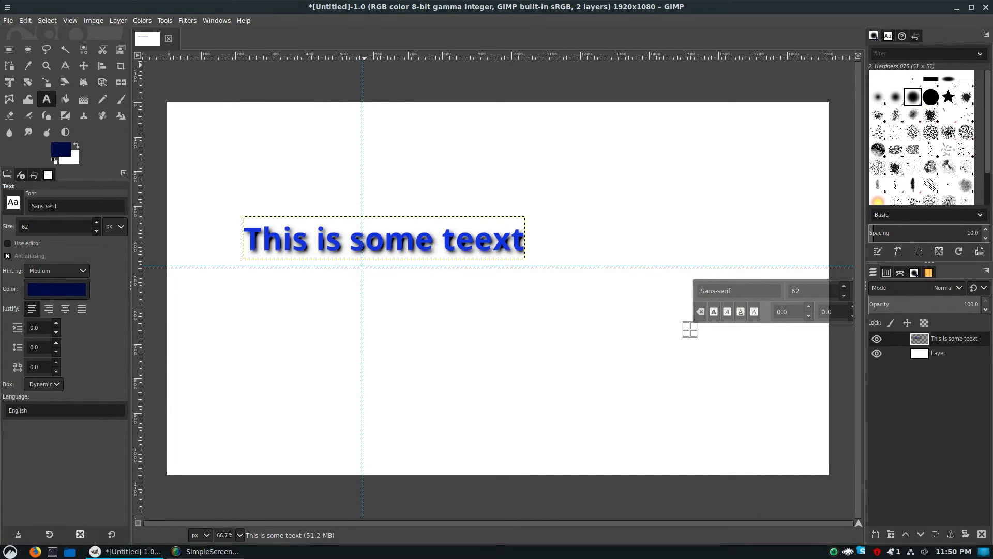